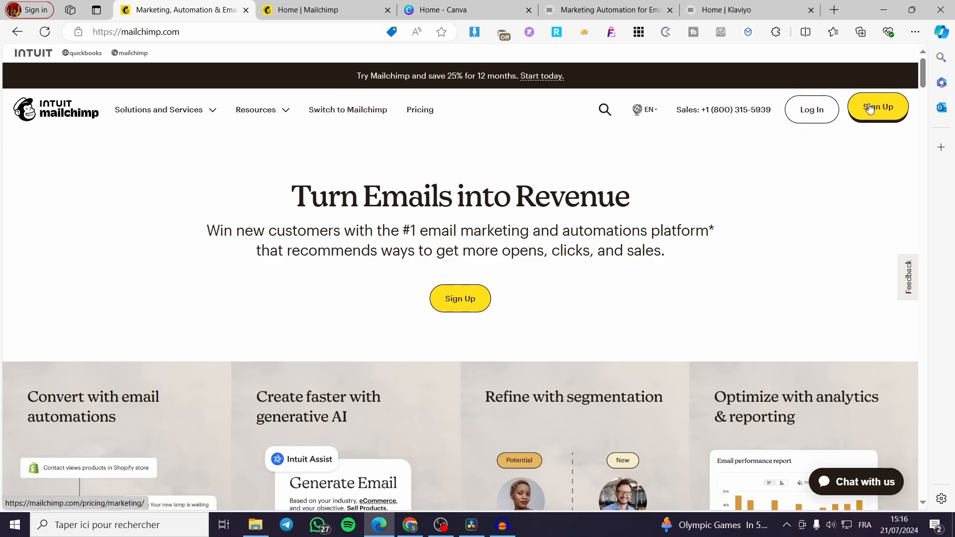
# Switch to the Mailchimp account dashboard and open the list of all contacts in the Audience section.
pyautogui.click(376, 8)
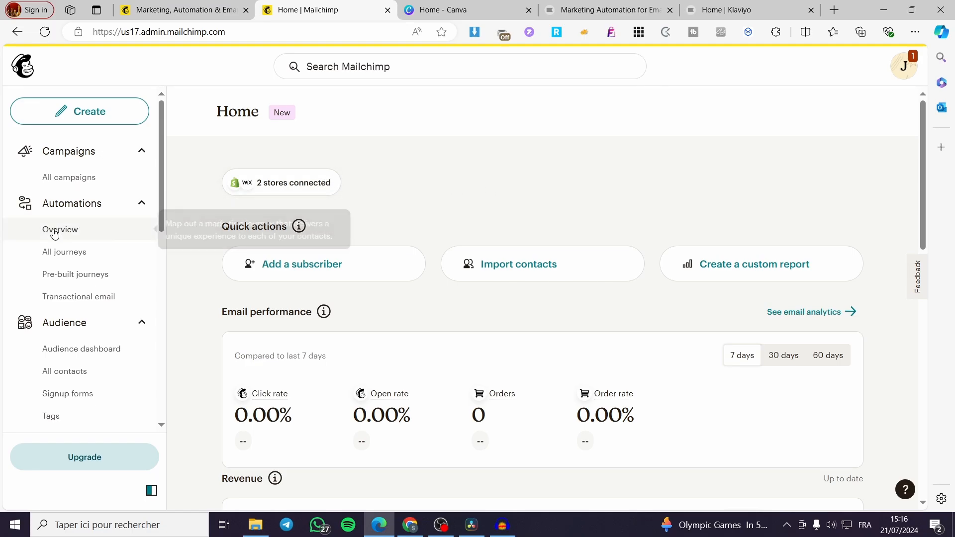
pyautogui.click(68, 333)
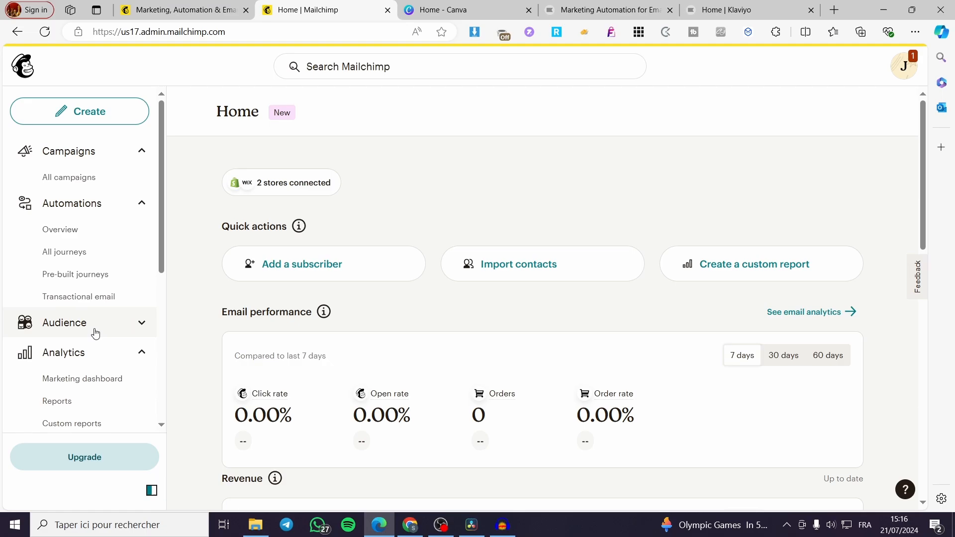
pyautogui.click(142, 327)
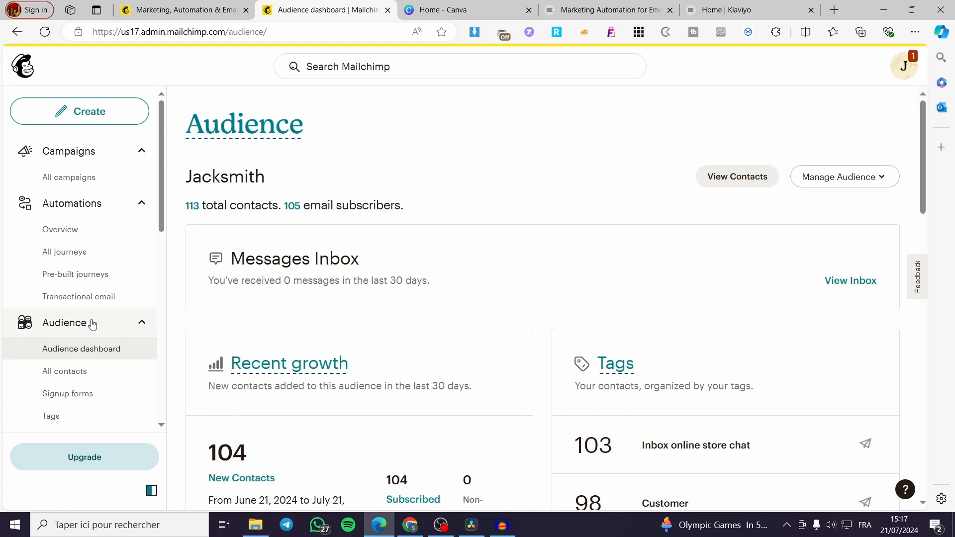
pyautogui.scroll(-1, 90, 319)
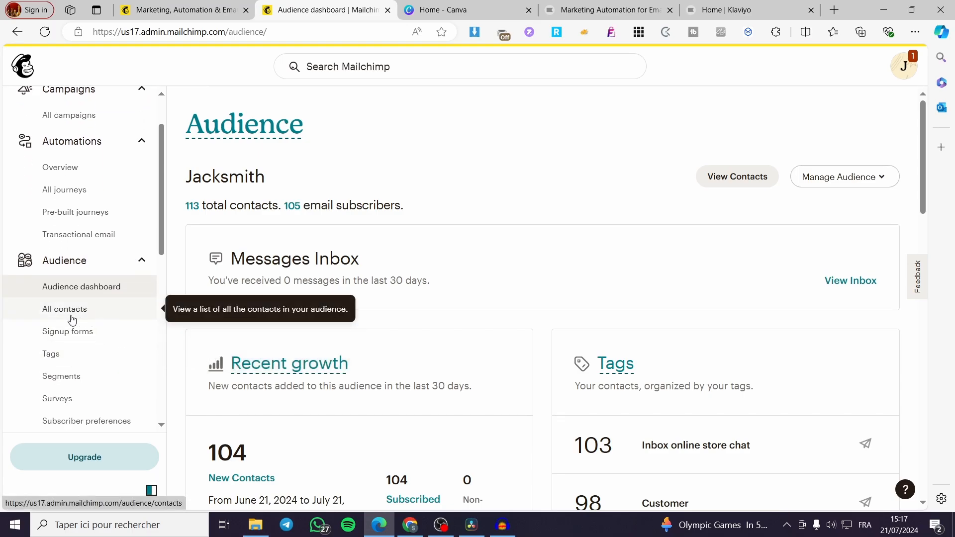
pyautogui.click(52, 318)
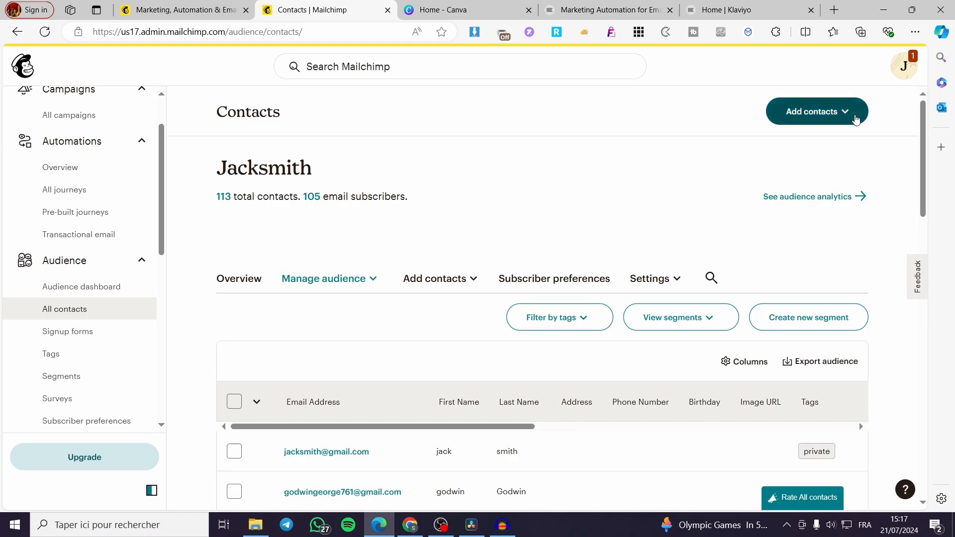
# Open the form for adding a single contact and review its fields, from email address to image URL.
pyautogui.click(850, 114)
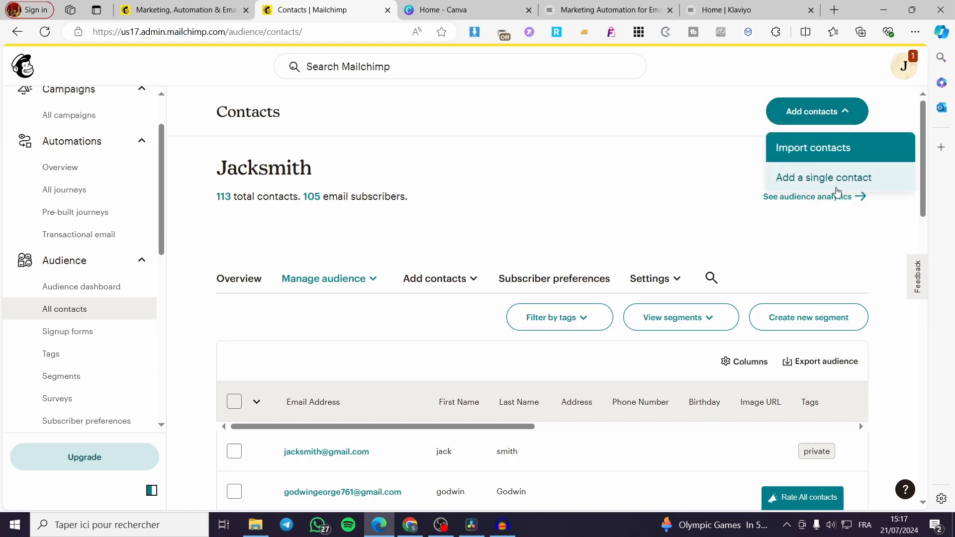
pyautogui.click(802, 182)
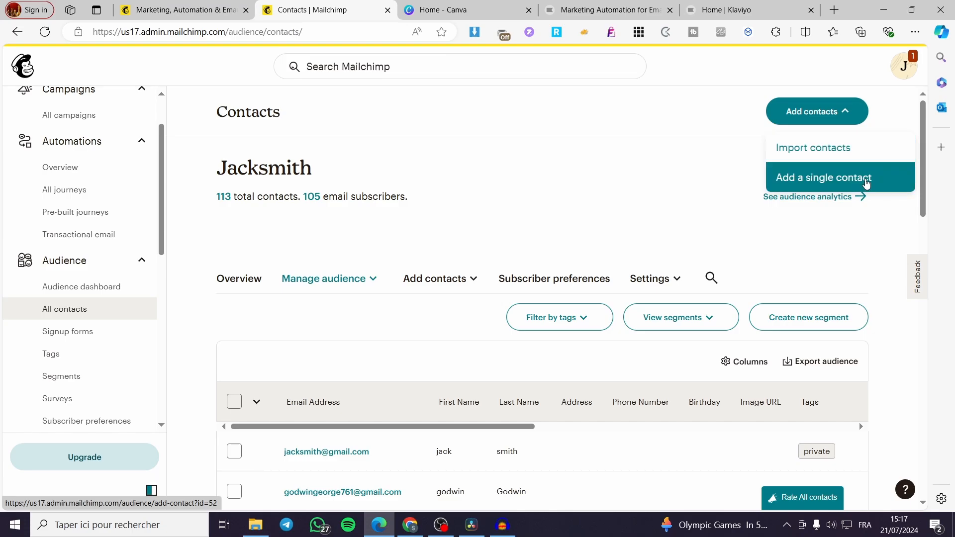
pyautogui.scroll(-3, 780, 251)
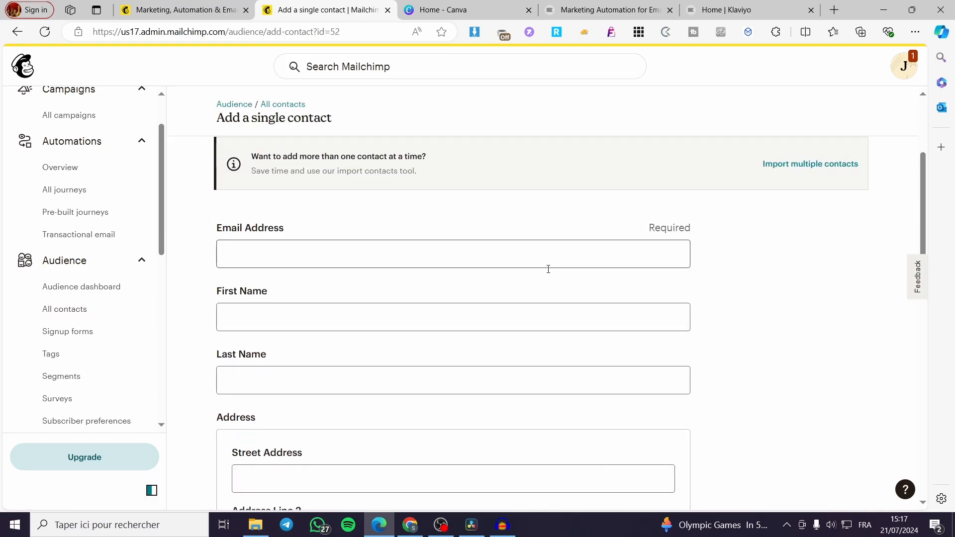
pyautogui.scroll(-1, 298, 269)
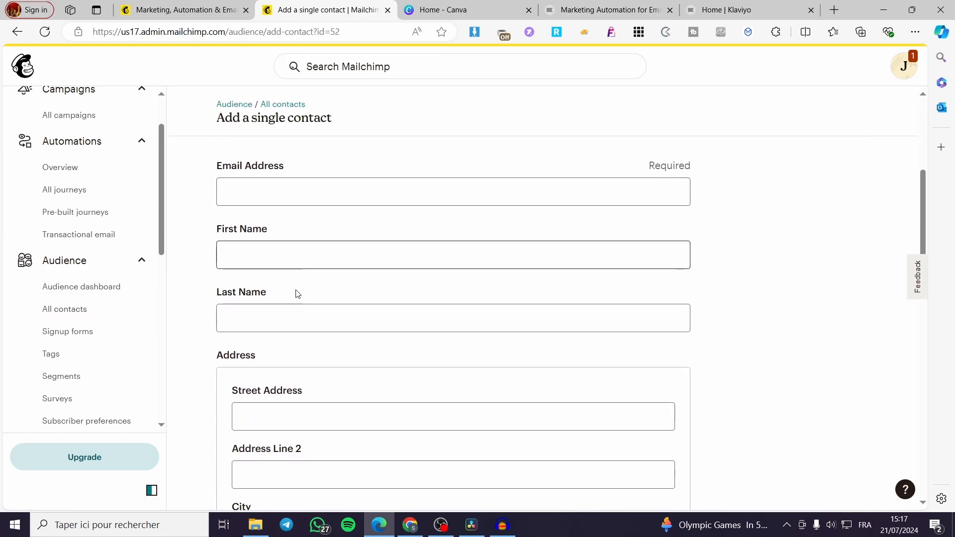
pyautogui.scroll(-3, 405, 267)
pyautogui.scroll(-3, 407, 213)
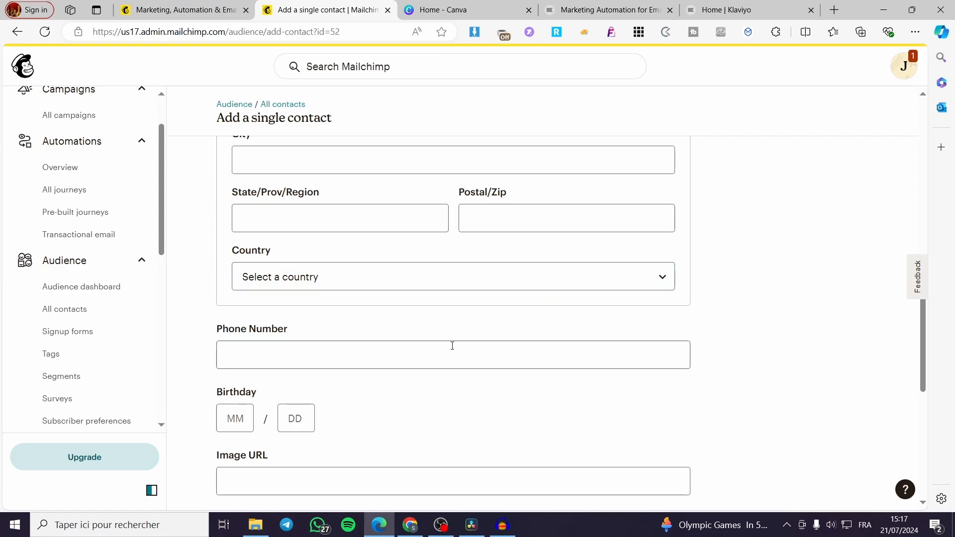
pyautogui.scroll(7, 482, 352)
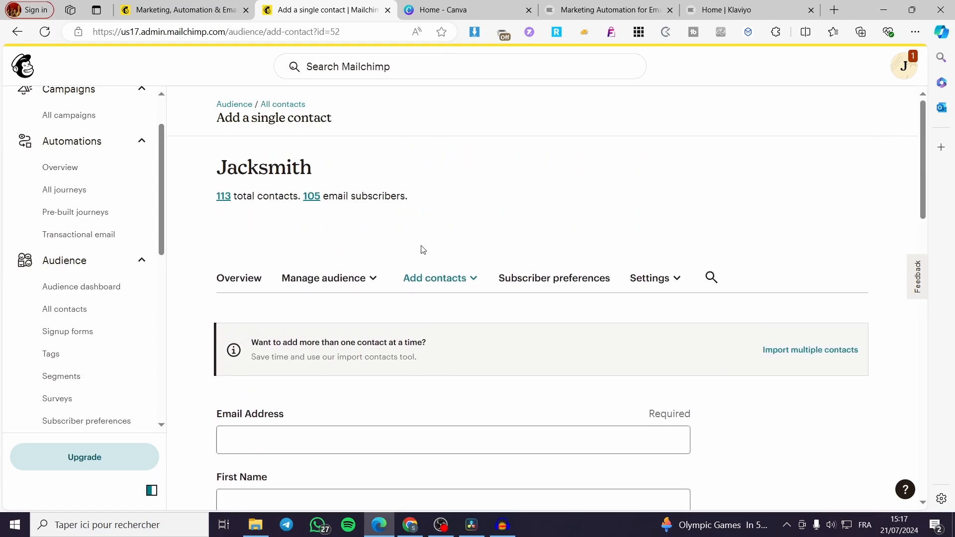
# Return to the list of all contacts and open the Import contacts page to view the available import methods.
pyautogui.click(246, 279)
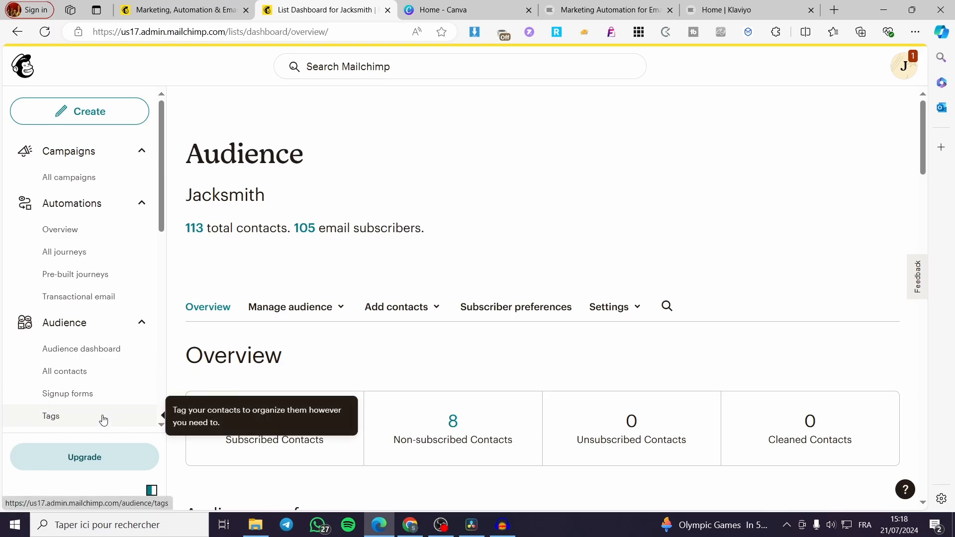
pyautogui.click(82, 373)
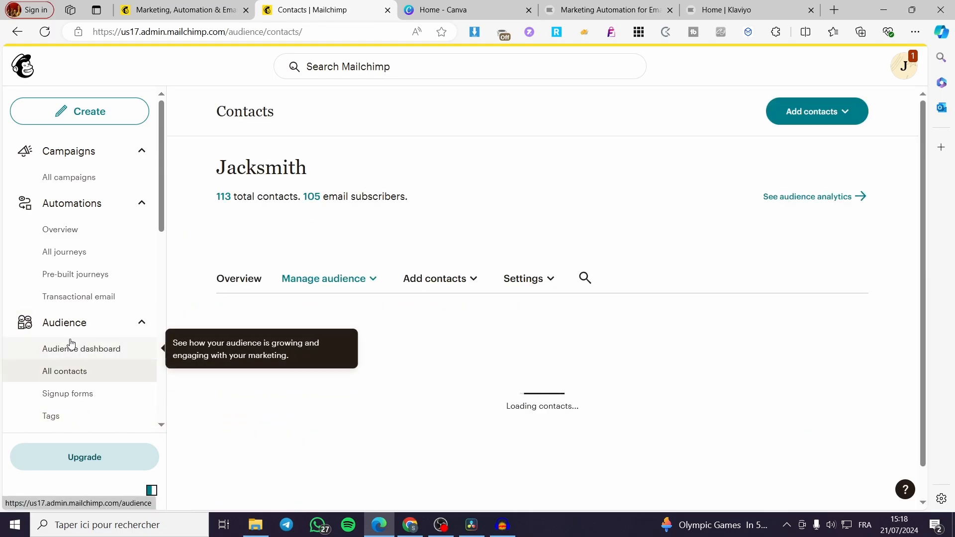
pyautogui.click(844, 112)
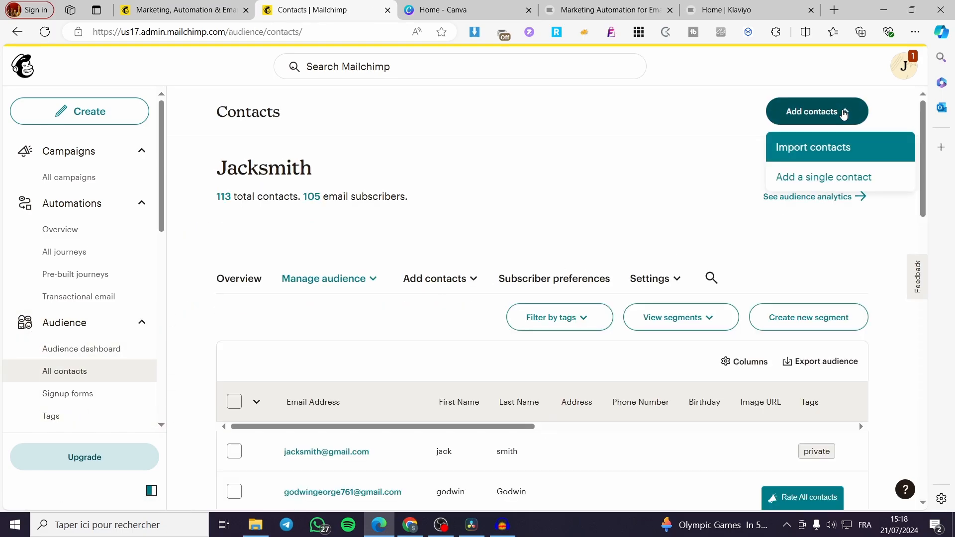
pyautogui.click(789, 150)
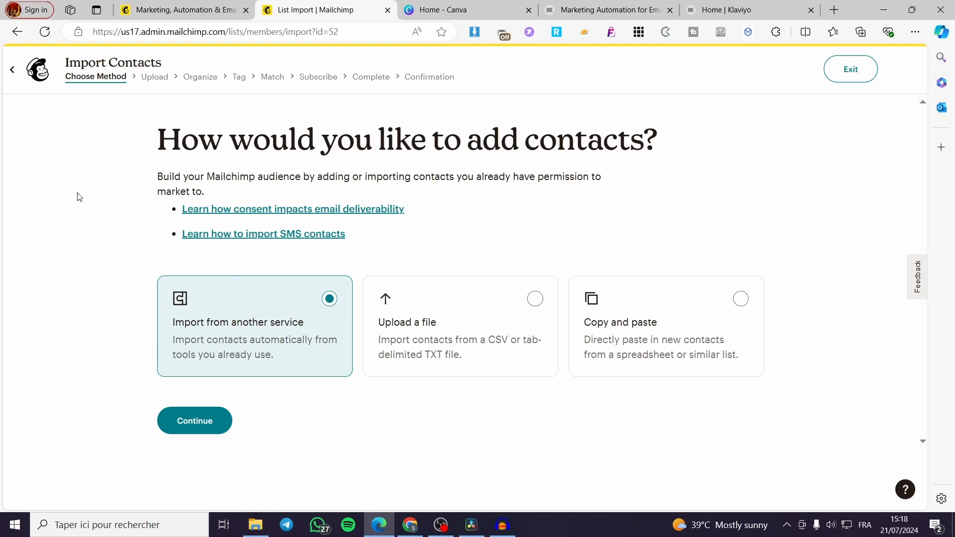
# Exit the contact import and create a new regular email campaign.
pyautogui.click(37, 69)
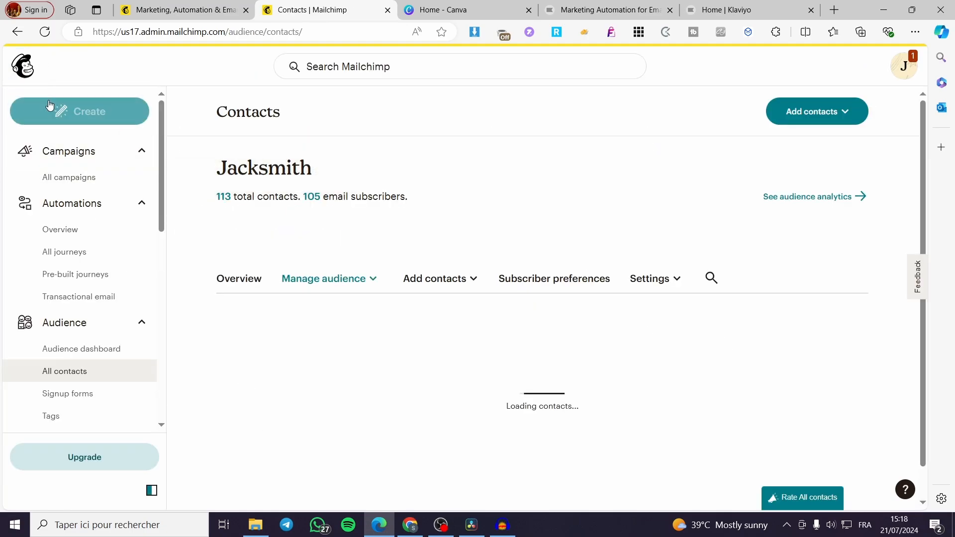
pyautogui.click(73, 111)
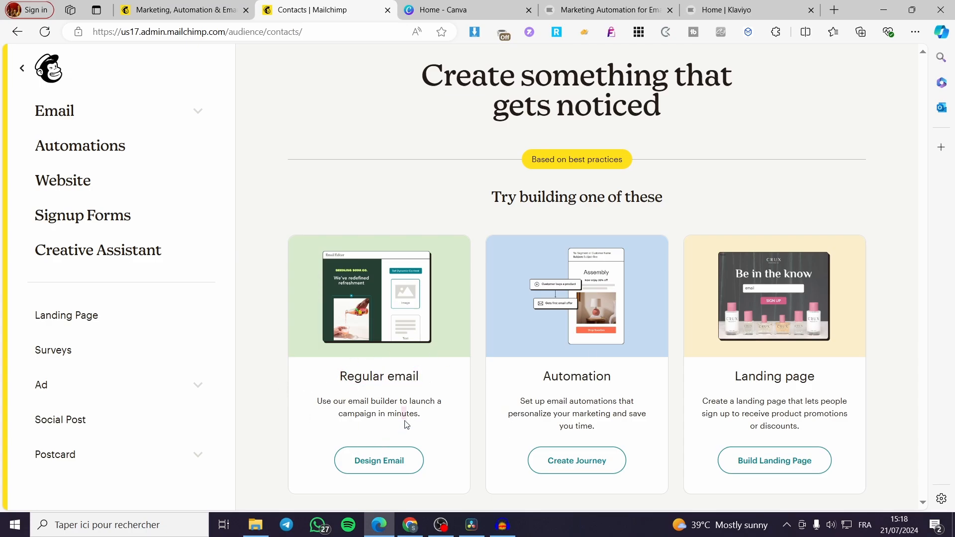
pyautogui.click(382, 471)
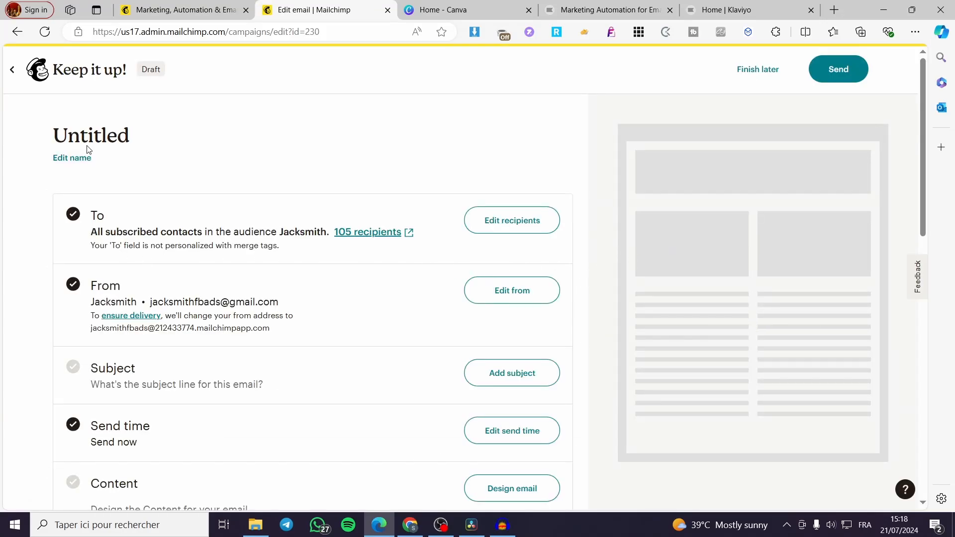
pyautogui.doubleClick(115, 220)
pyautogui.moveTo(279, 301); pyautogui.dragTo(150, 302)
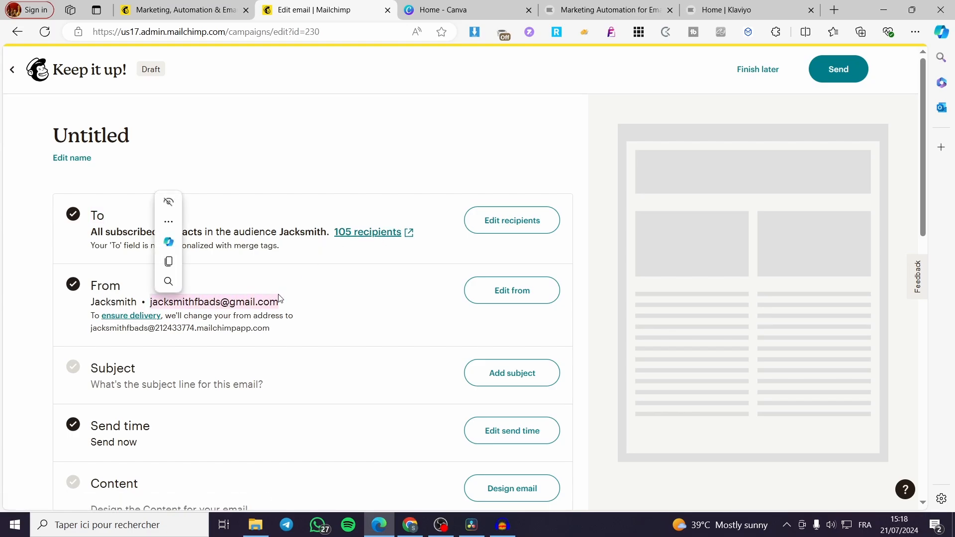
pyautogui.click(297, 287)
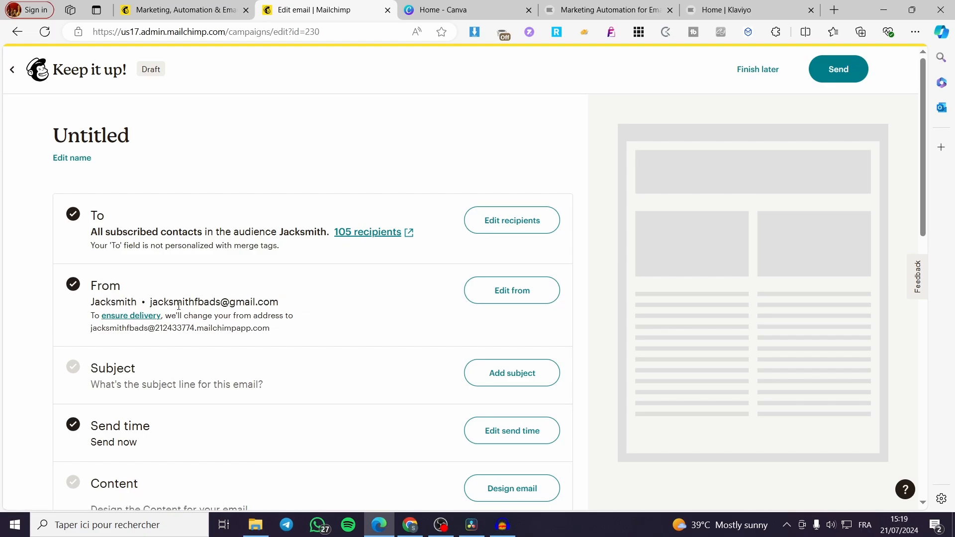
pyautogui.moveTo(151, 303); pyautogui.dragTo(296, 309)
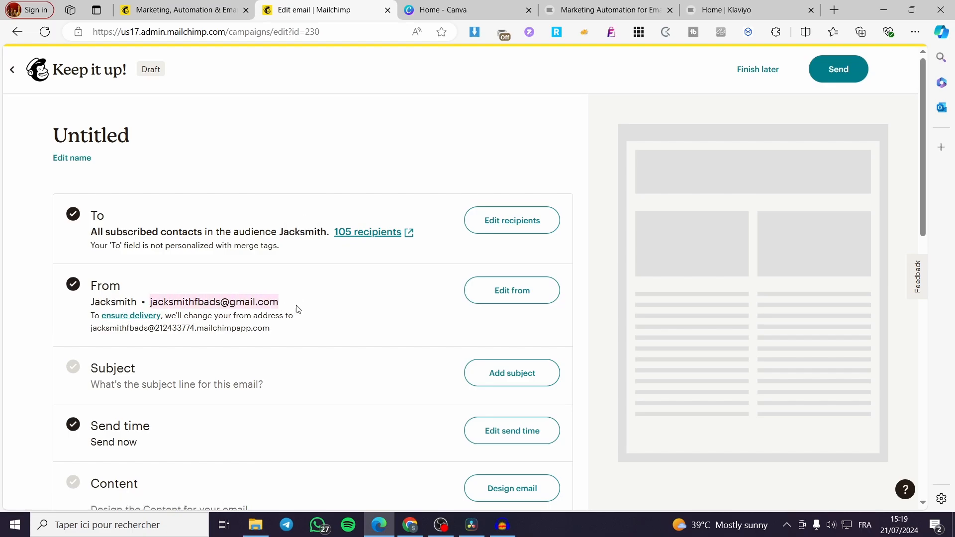
pyautogui.click(242, 287)
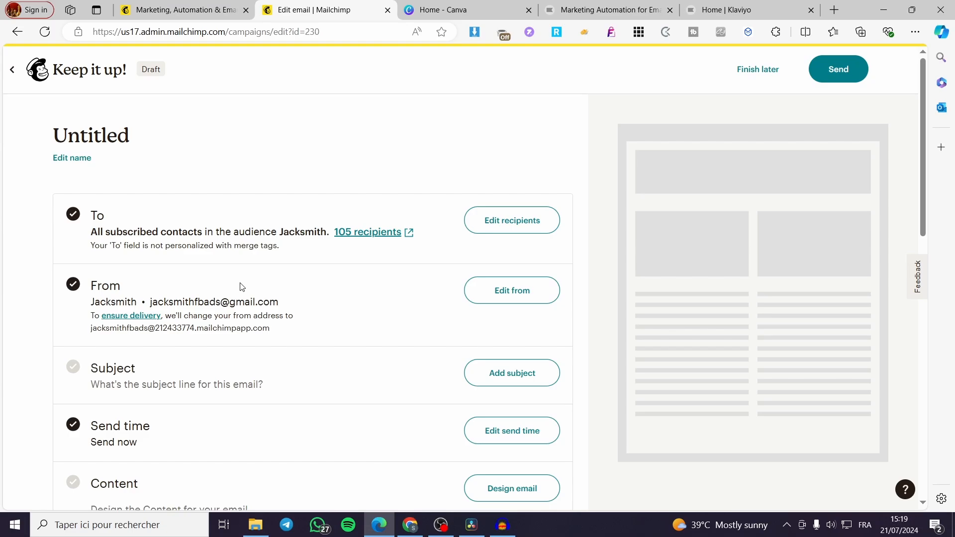
# Enter "Here is Your Newsletter" as the subject line of the email.
pyautogui.scroll(-3, 401, 297)
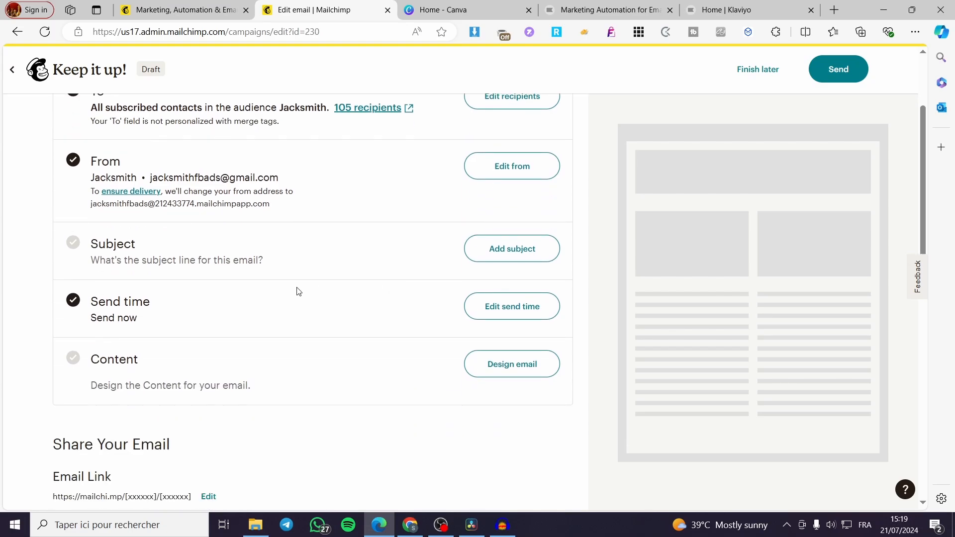
pyautogui.click(503, 249)
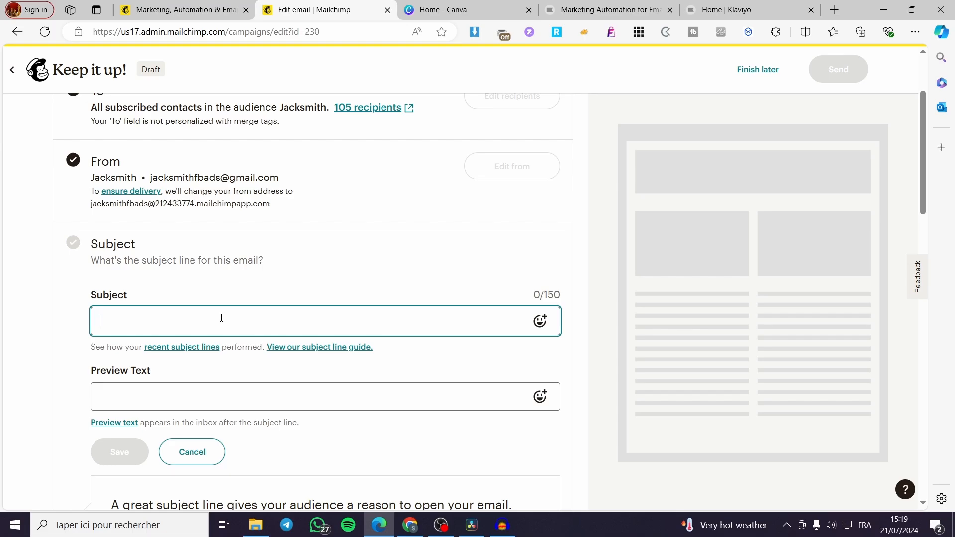
pyautogui.write('New')
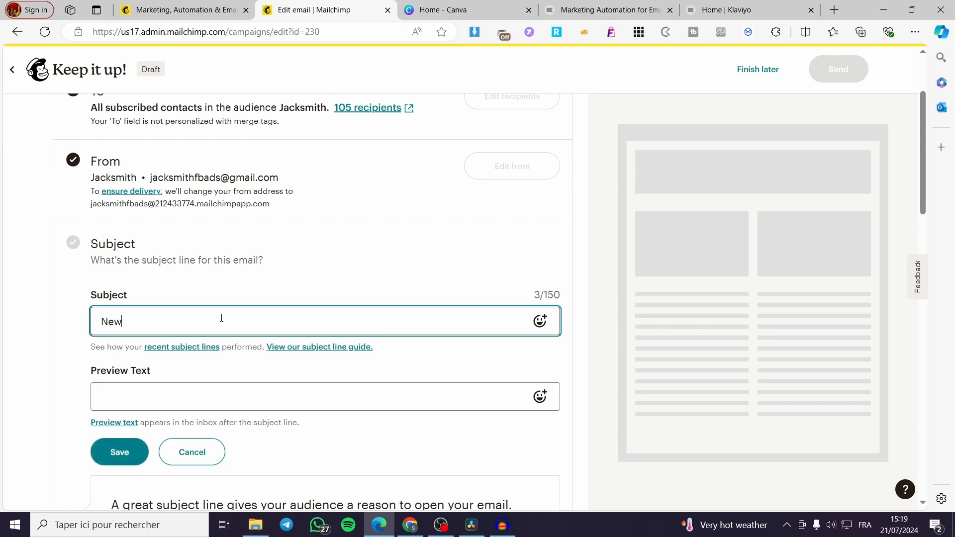
pyautogui.press('BackSpace')
pyautogui.press('BackSpace')
pyautogui.write('Here is Your News')
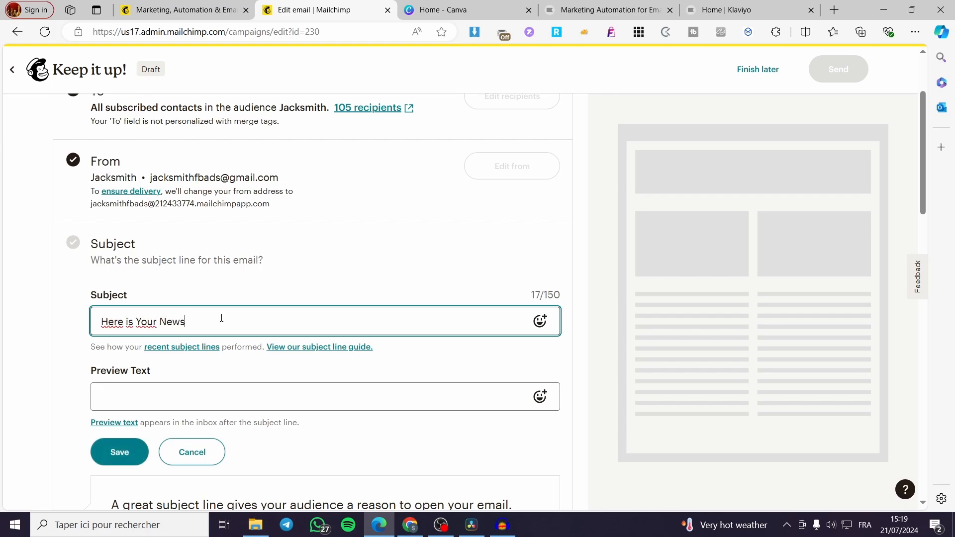
pyautogui.write('letter')
# Copy the subject line into the preview text and save the subject settings.
pyautogui.moveTo(224, 326); pyautogui.dragTo(42, 342)
pyautogui.hotkey('ctrl', 'c')
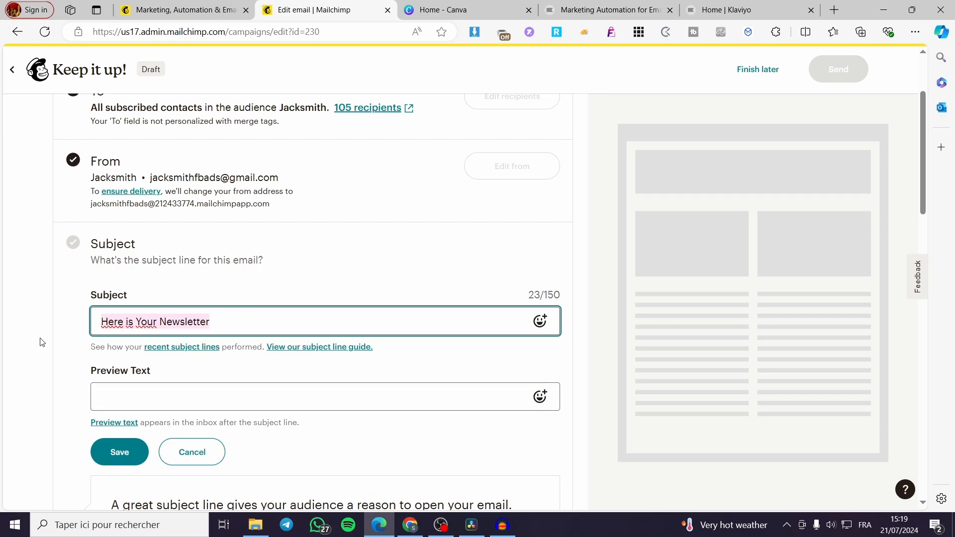
pyautogui.click(149, 407)
pyautogui.hotkey('ctrl', 'v')
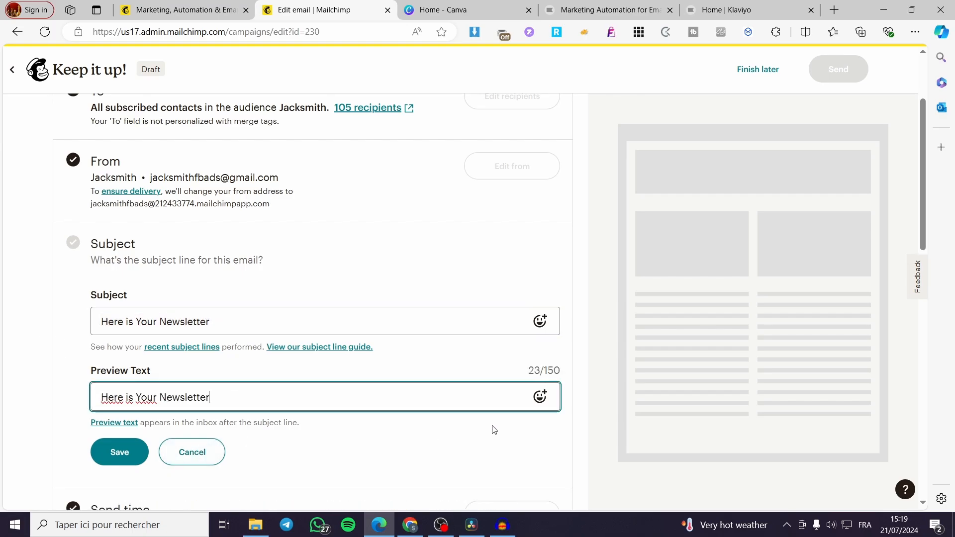
pyautogui.click(540, 322)
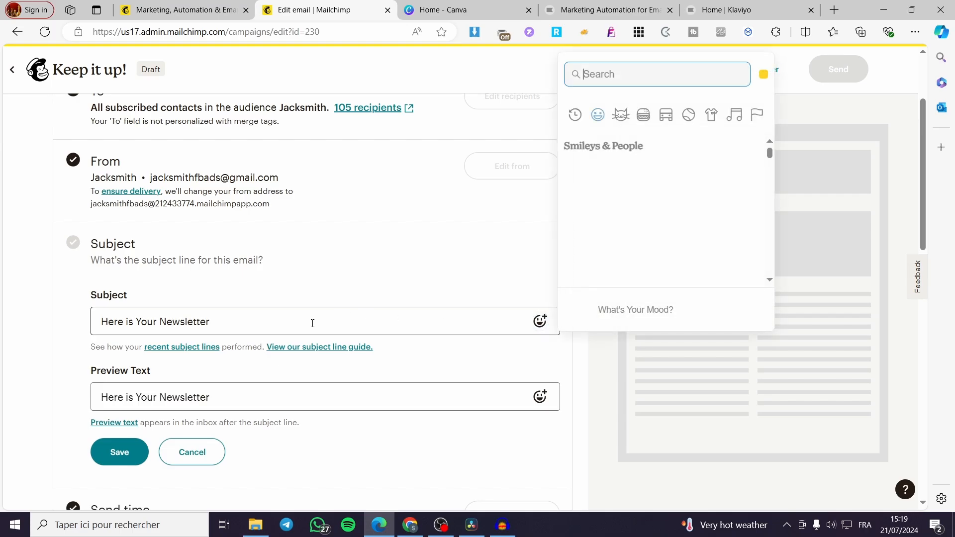
pyautogui.click(131, 452)
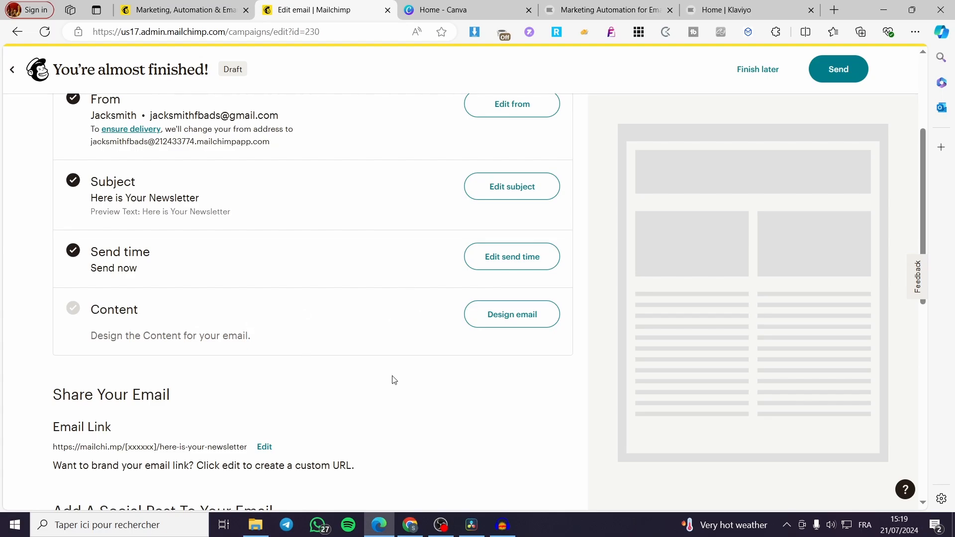
# Start designing the email content and apply the "Start from scratch" template.
pyautogui.click(498, 316)
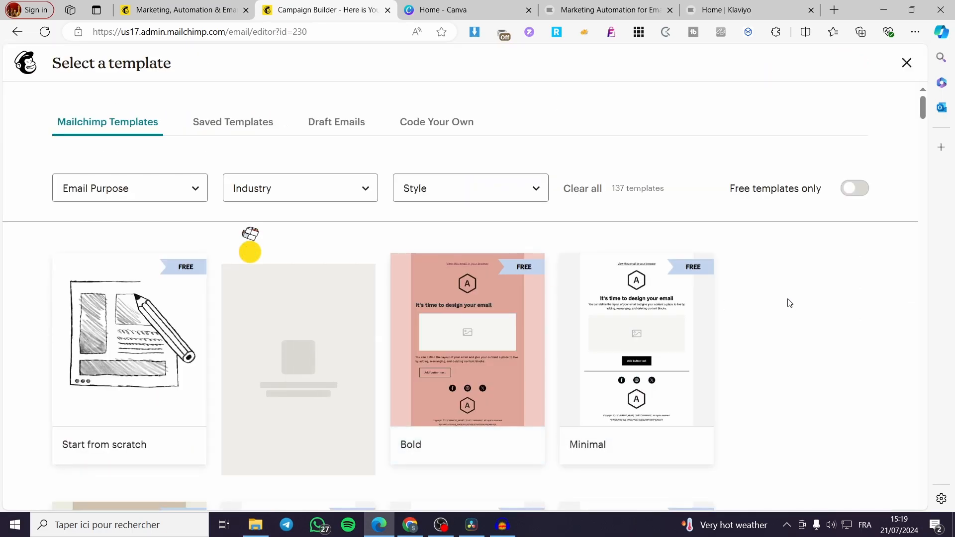
pyautogui.scroll(-5, 774, 300)
pyautogui.scroll(-5, 861, 316)
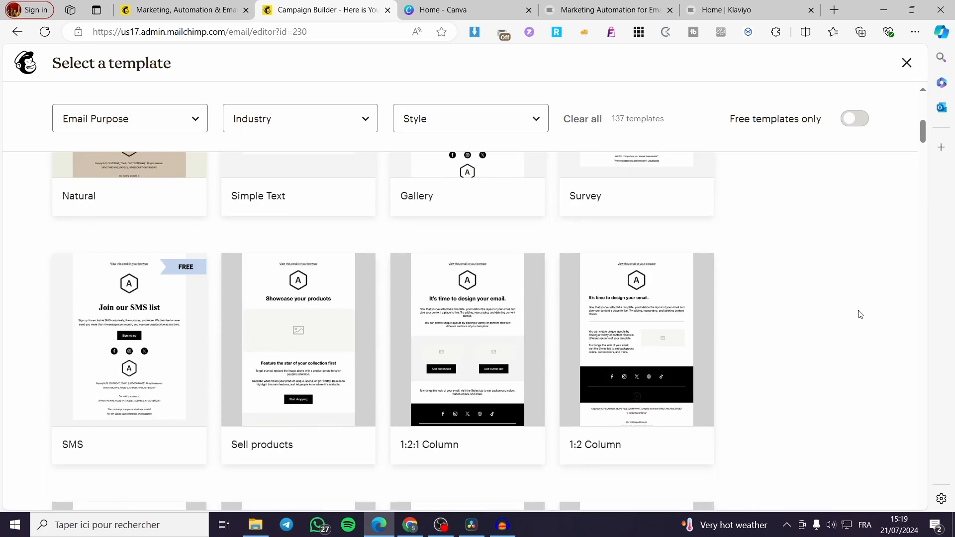
pyautogui.scroll(8, 724, 428)
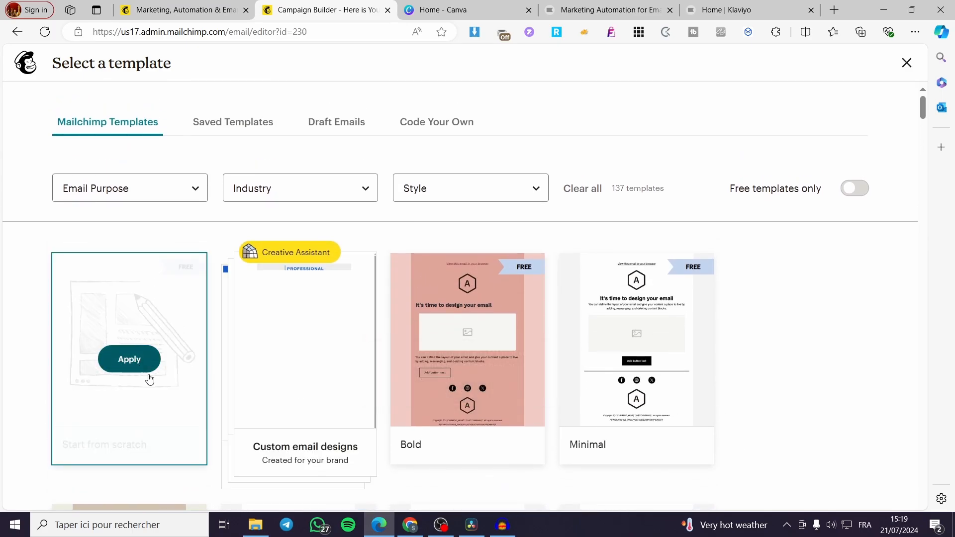
pyautogui.click(117, 368)
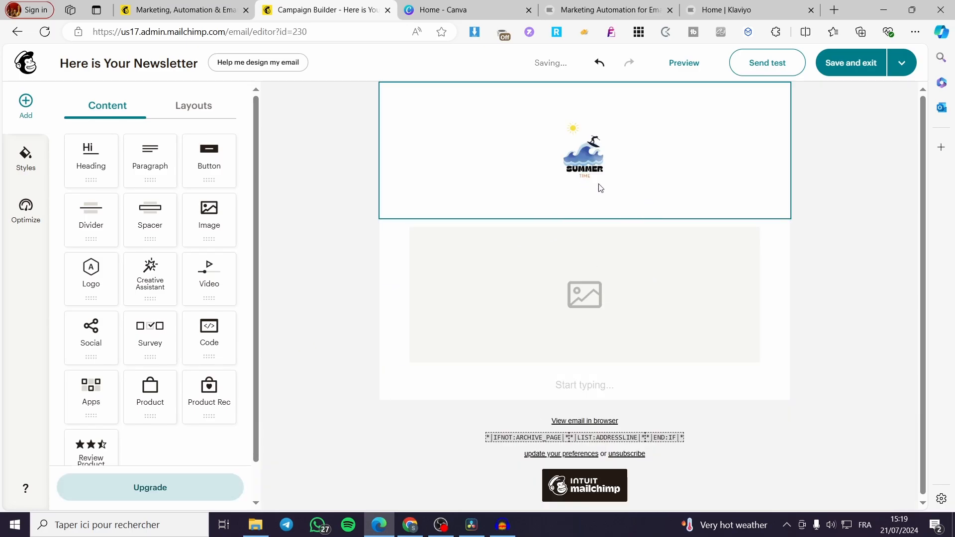
# Switch to Canva and search its templates for "Newsletter".
pyautogui.click(475, 5)
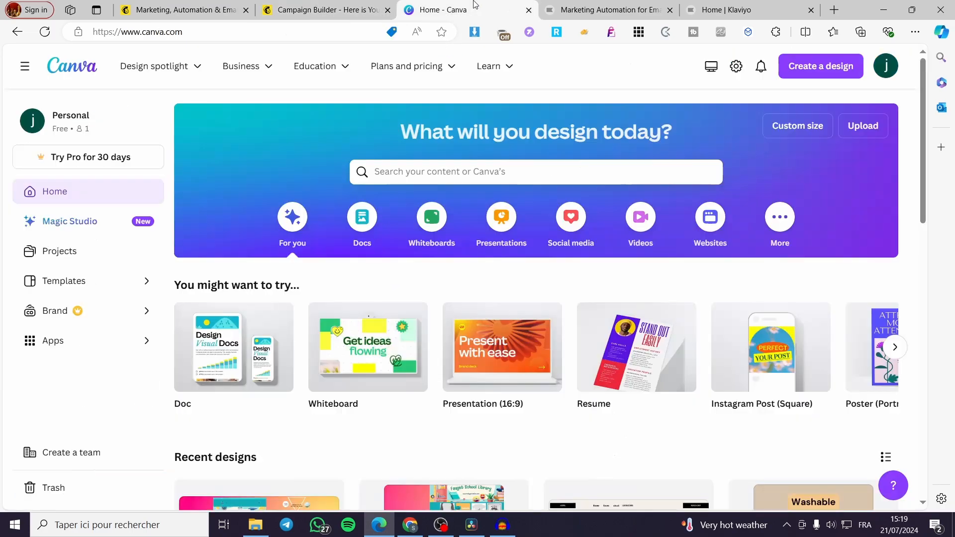
pyautogui.click(354, 6)
pyautogui.click(443, 5)
pyautogui.click(488, 171)
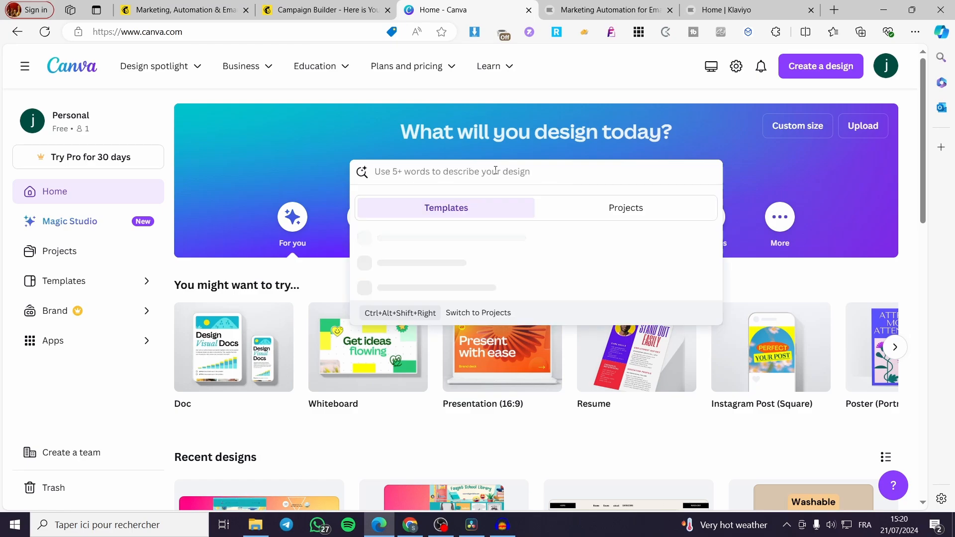
pyautogui.write('News')
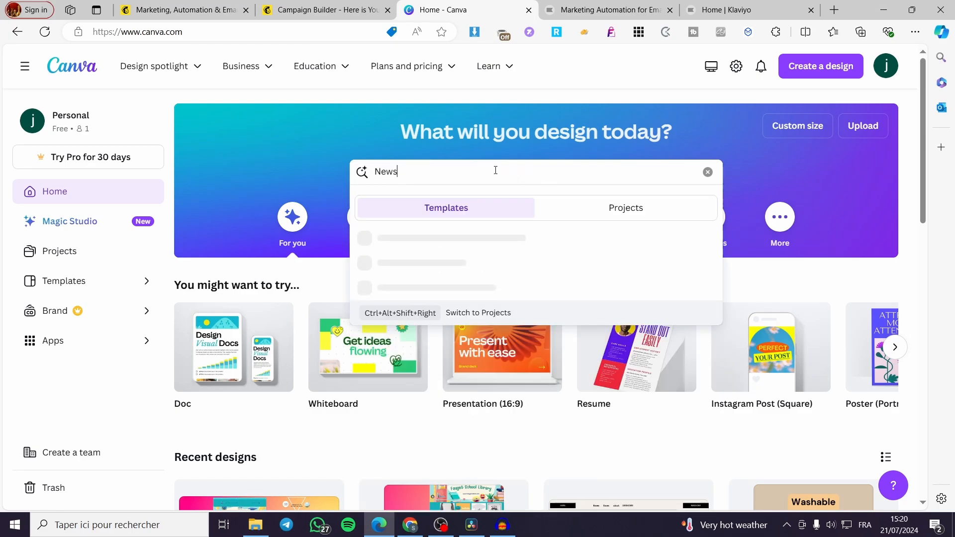
pyautogui.write('letter')
pyautogui.press('Return')
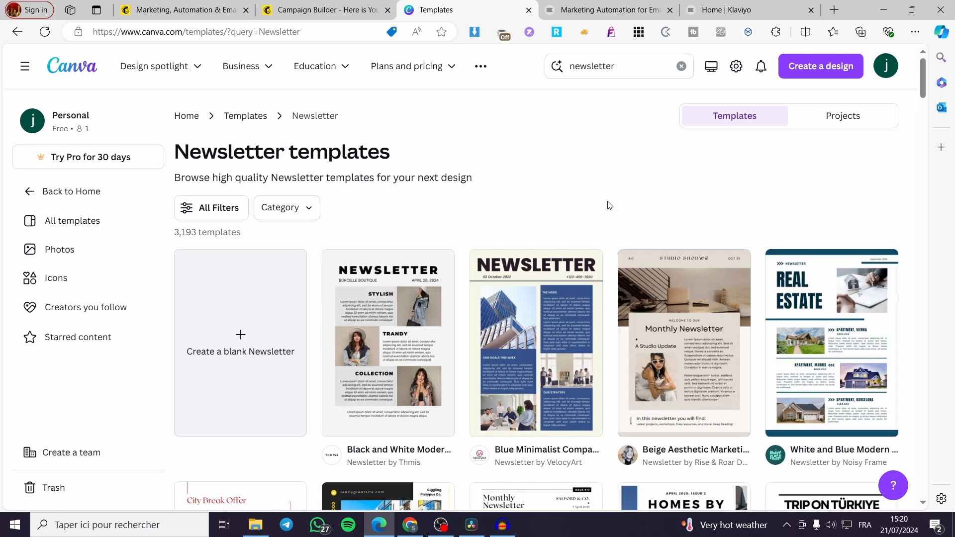
# Browse the newsletter templates and open "Purple & Blue Bright Colourful Retro Welcome Email Newsletter" for customization.
pyautogui.scroll(-5, 612, 204)
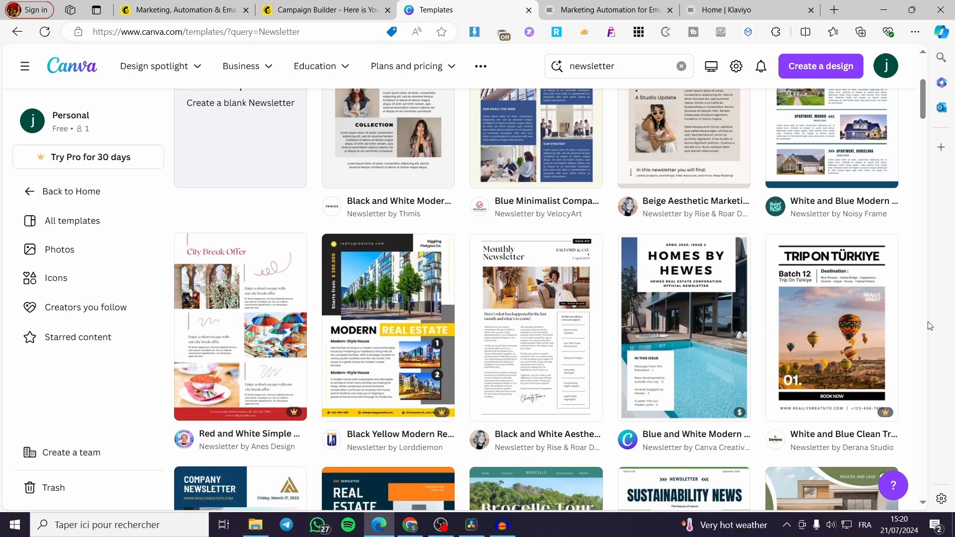
pyautogui.scroll(-3, 929, 326)
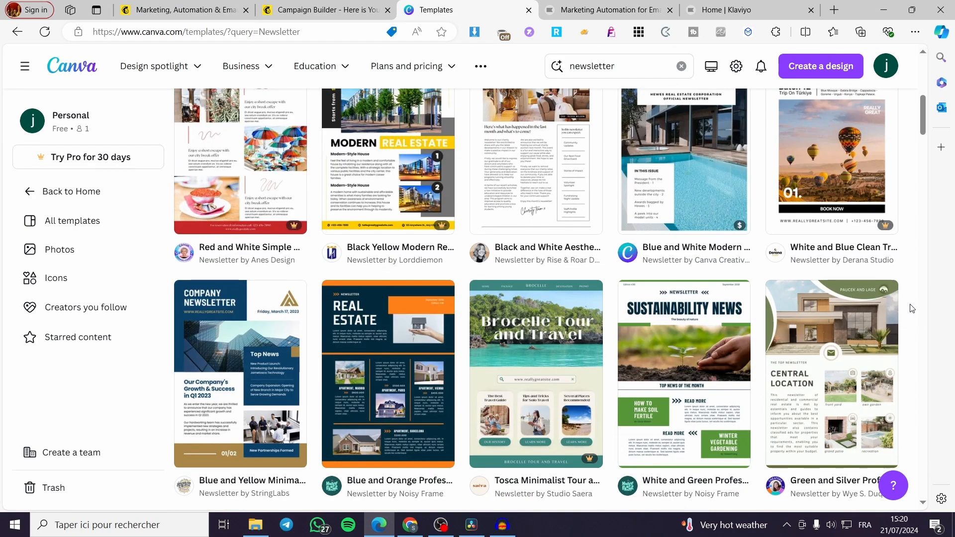
pyautogui.scroll(-2, 912, 309)
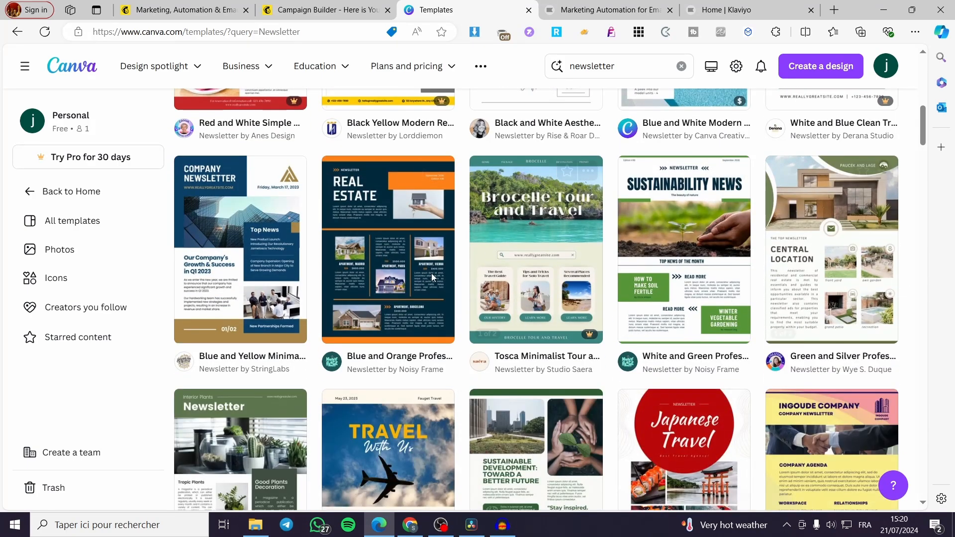
pyautogui.scroll(-3, 238, 244)
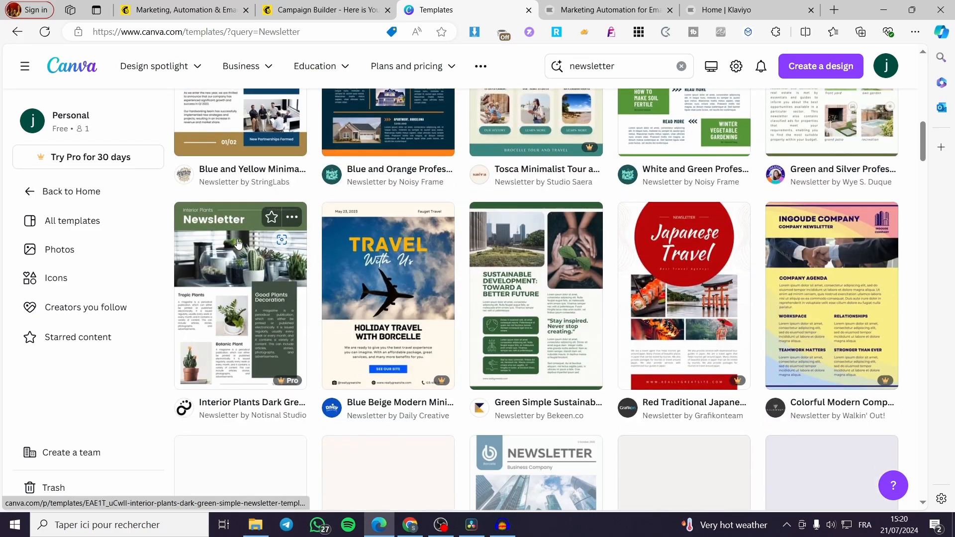
pyautogui.scroll(-4, 238, 244)
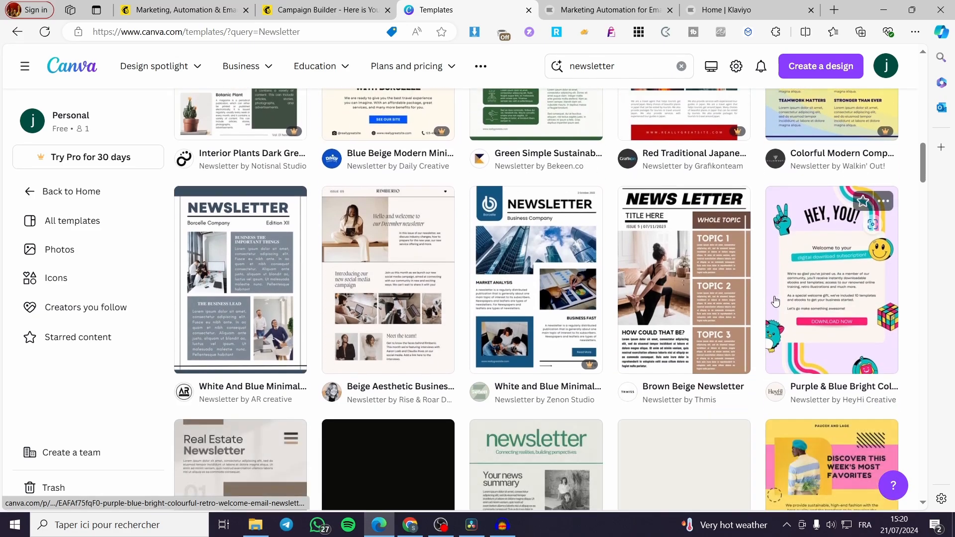
pyautogui.click(821, 297)
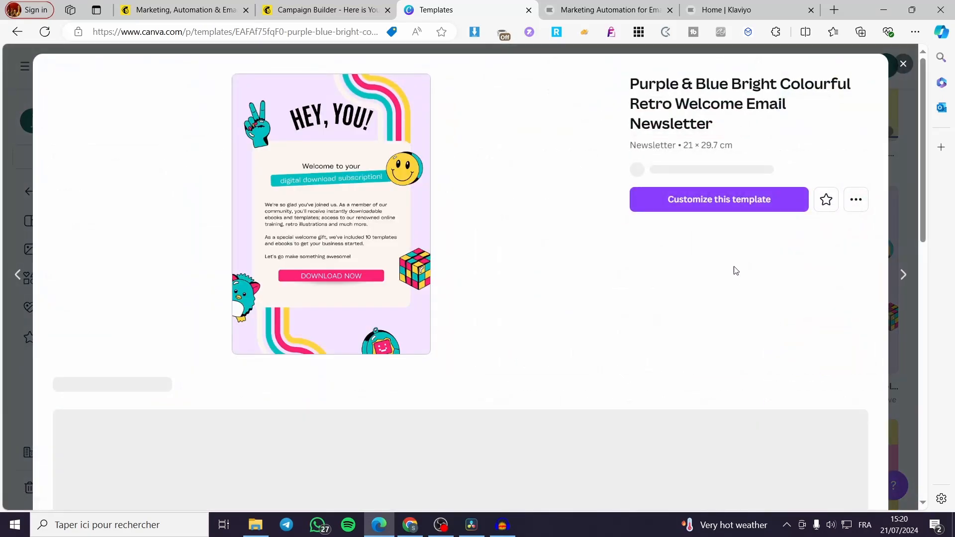
pyautogui.click(718, 214)
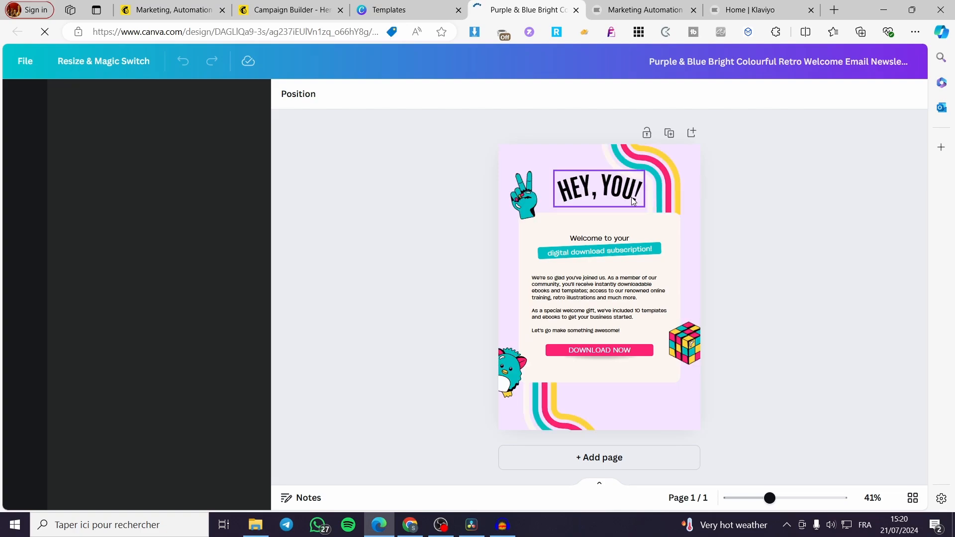
# Replace the "HEY, YOU!" heading of the design with "NEWSLETTER".
pyautogui.doubleClick(633, 200)
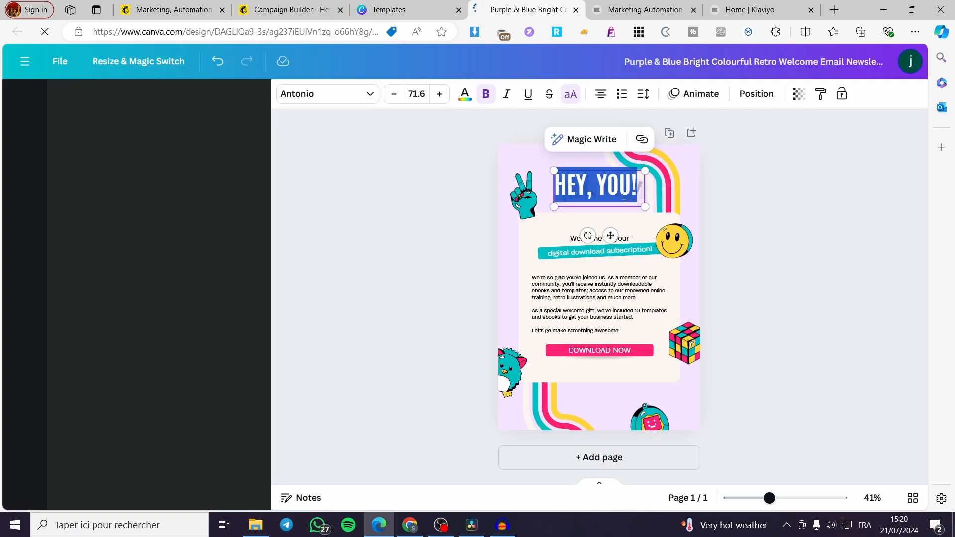
pyautogui.write('NEWS')
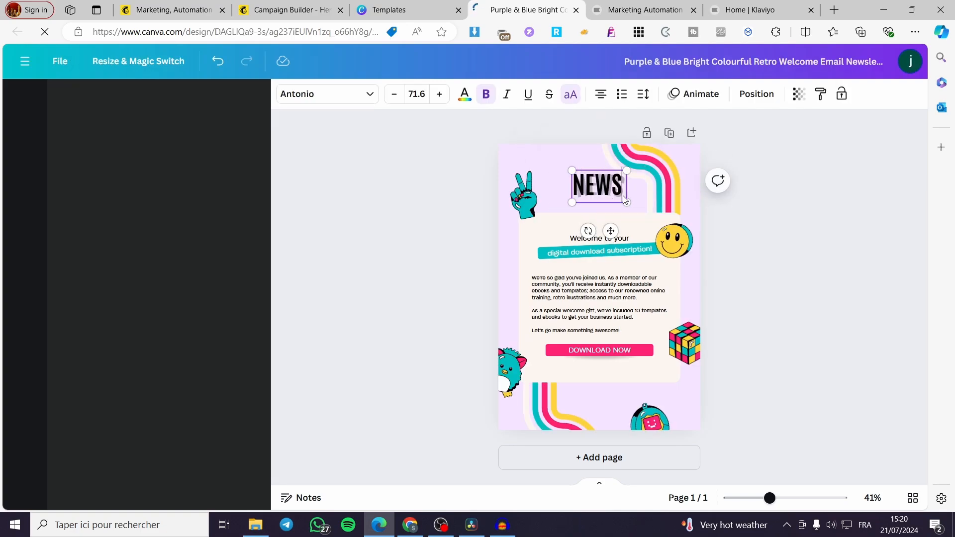
pyautogui.write('LETTER')
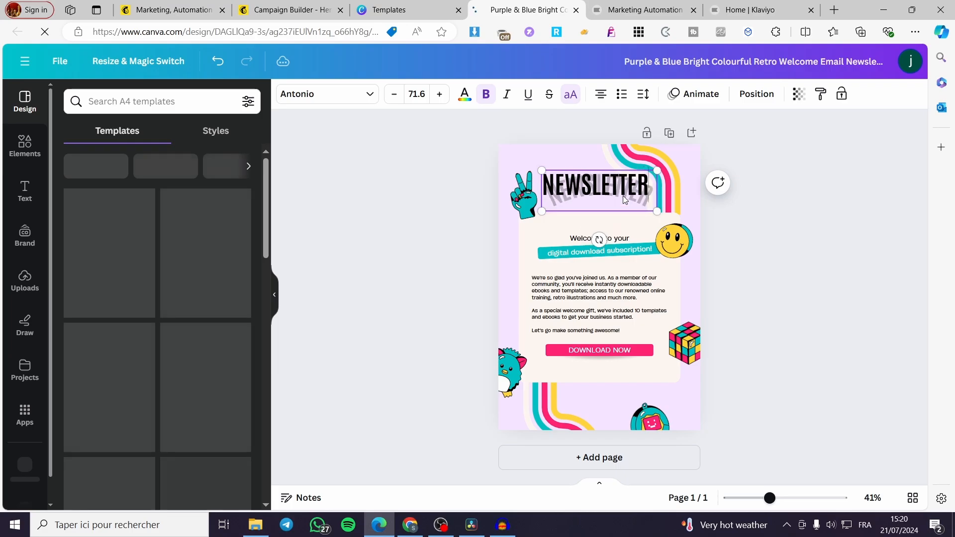
pyautogui.click(742, 215)
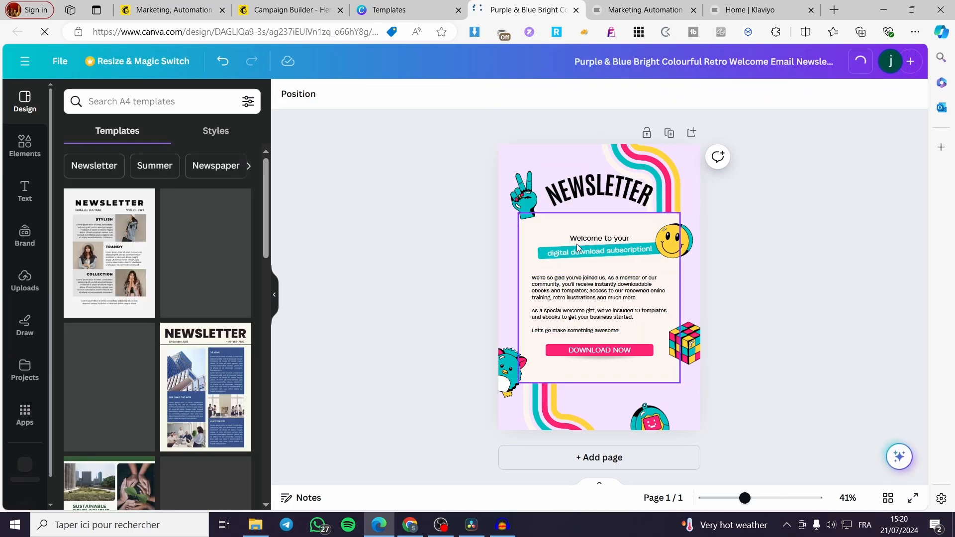
# Change the welcome line under the heading to "Welcome to your world".
pyautogui.click(606, 243)
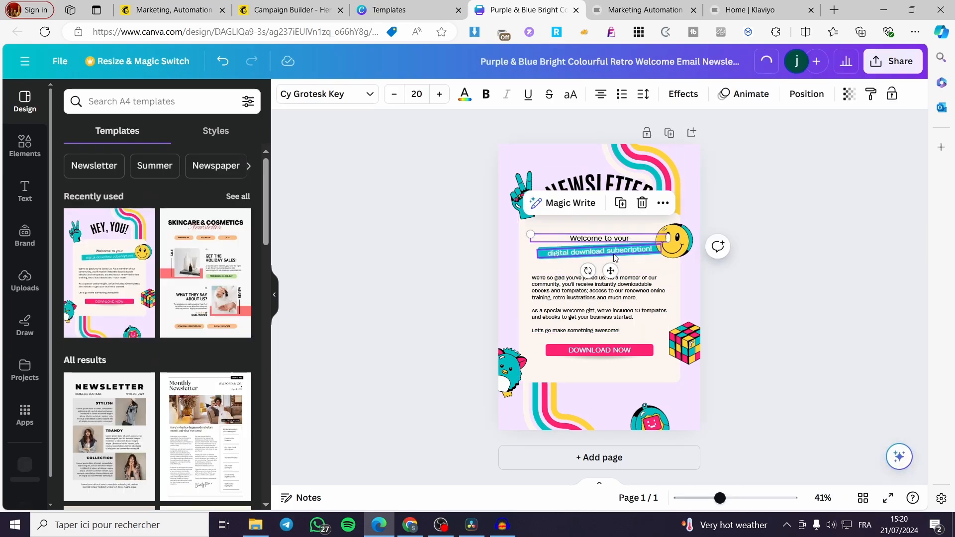
pyautogui.click(625, 253)
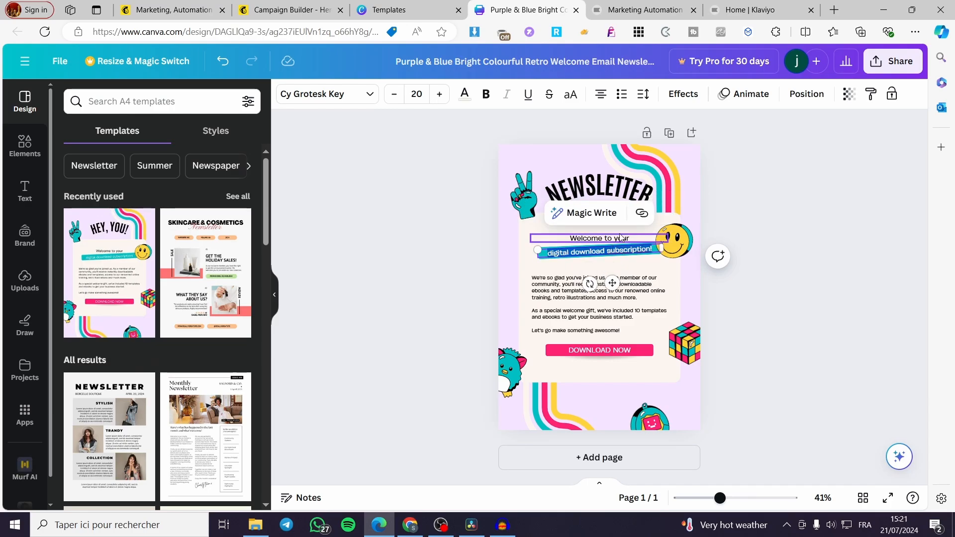
pyautogui.click(621, 238)
pyautogui.moveTo(630, 238); pyautogui.dragTo(607, 237)
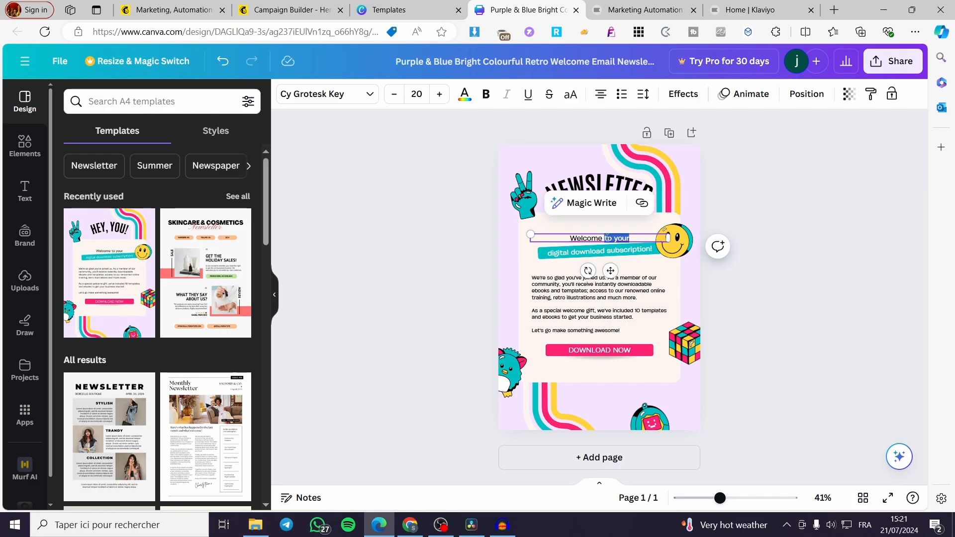
pyautogui.write('to')
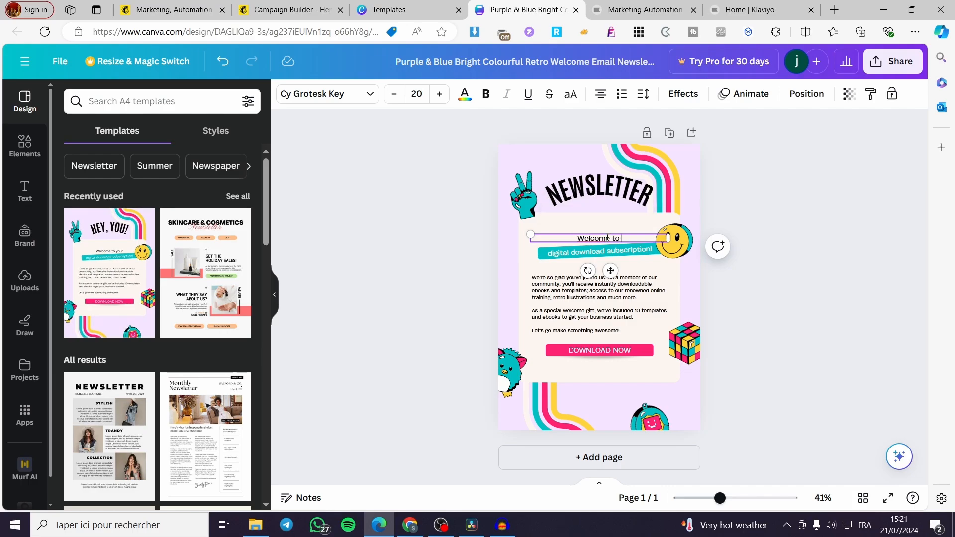
pyautogui.write(' your world')
# Replace the text on the teal banner with "Monthly Newsletter for you".
pyautogui.doubleClick(610, 255)
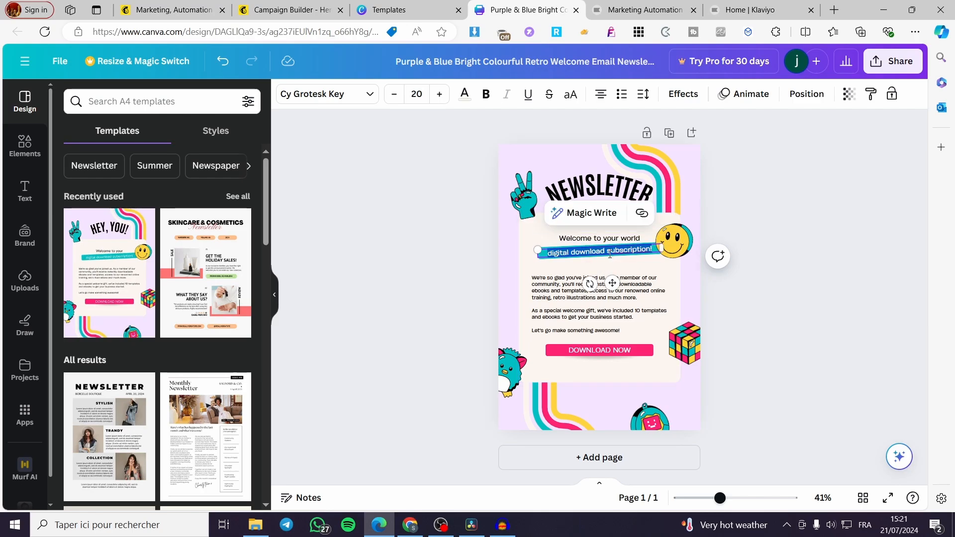
pyautogui.write('L')
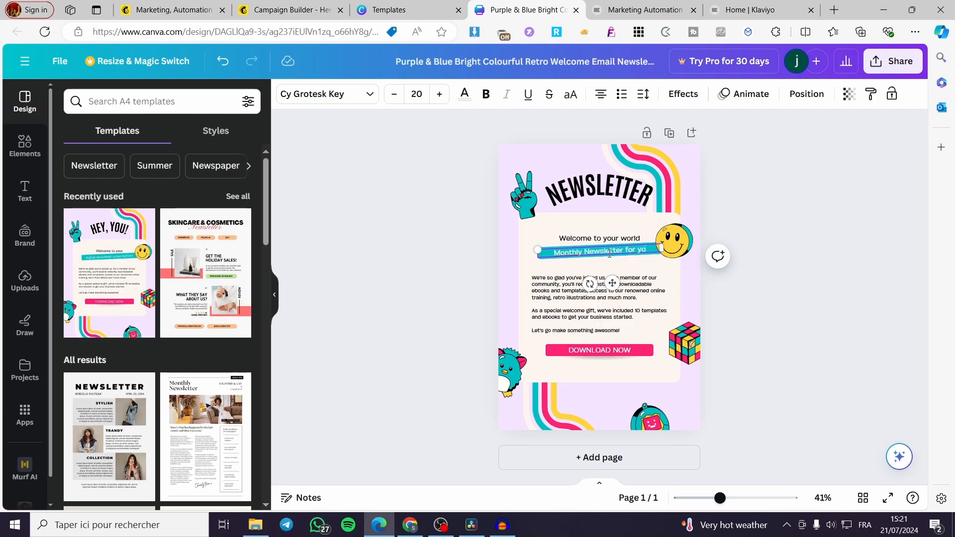
pyautogui.write('u')
pyautogui.click(642, 298)
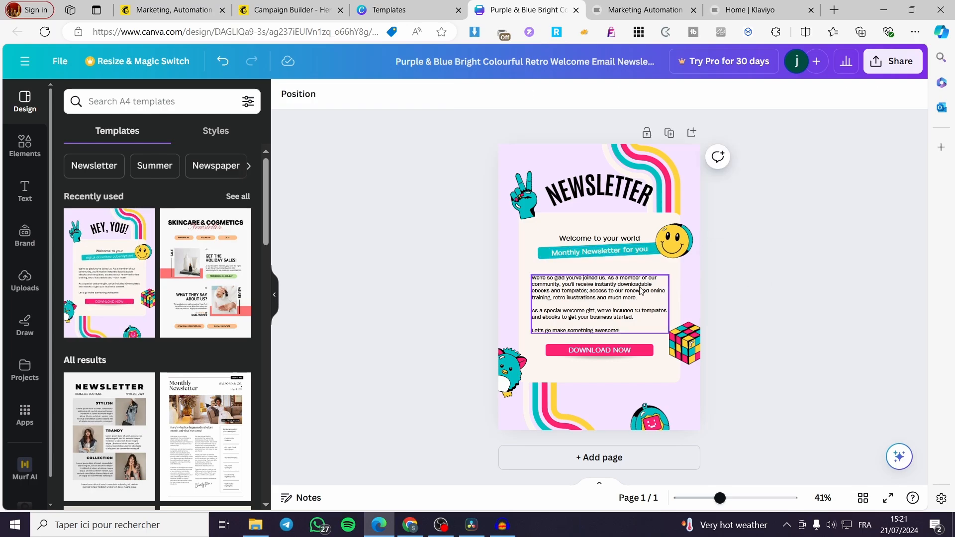
# Narrow the body text box to about 5.8 cm wide, duplicate it and place the copy beside it as a second column.
pyautogui.moveTo(668, 331); pyautogui.dragTo(585, 309)
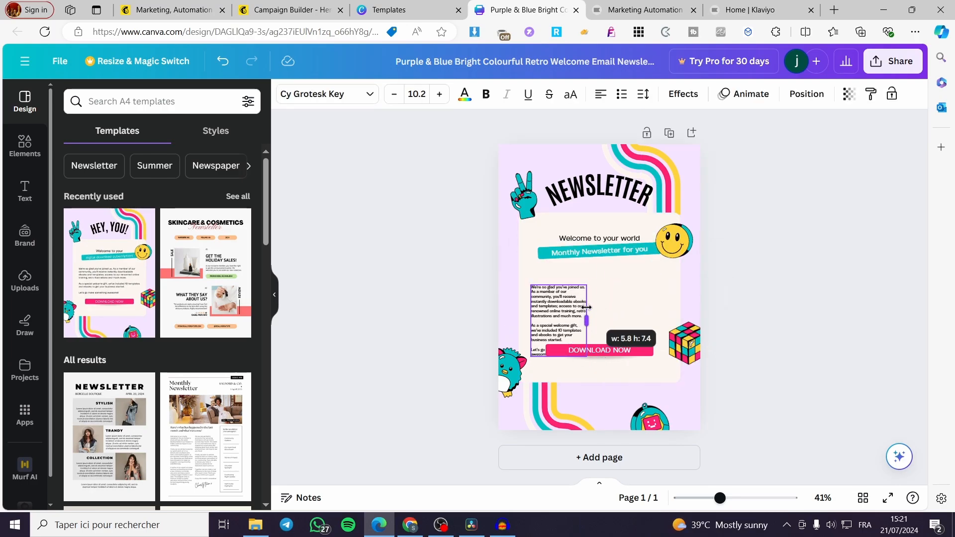
pyautogui.click(579, 240)
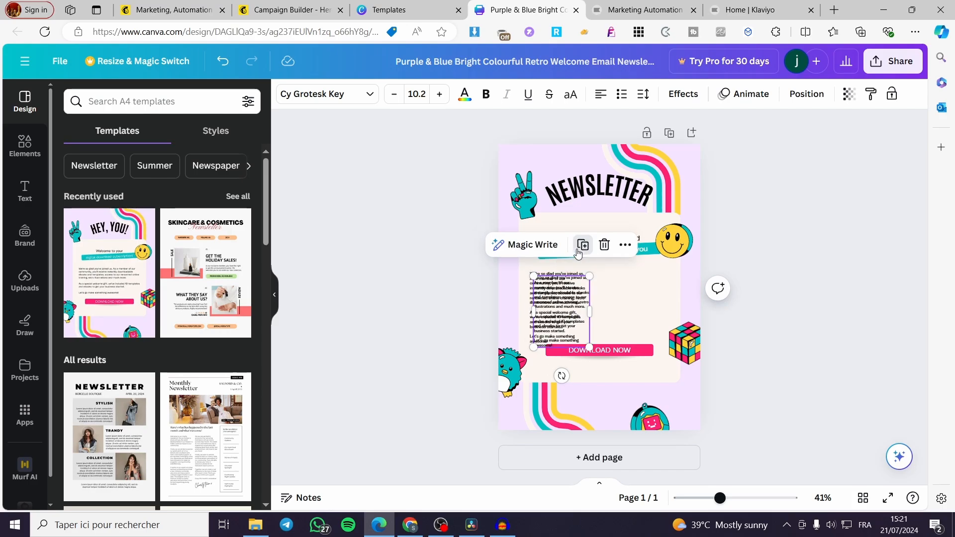
pyautogui.moveTo(576, 310); pyautogui.dragTo(649, 300)
# Delete the "DOWNLOAD NOW" text together with its pink bar and the shadow beneath it.
pyautogui.click(605, 351)
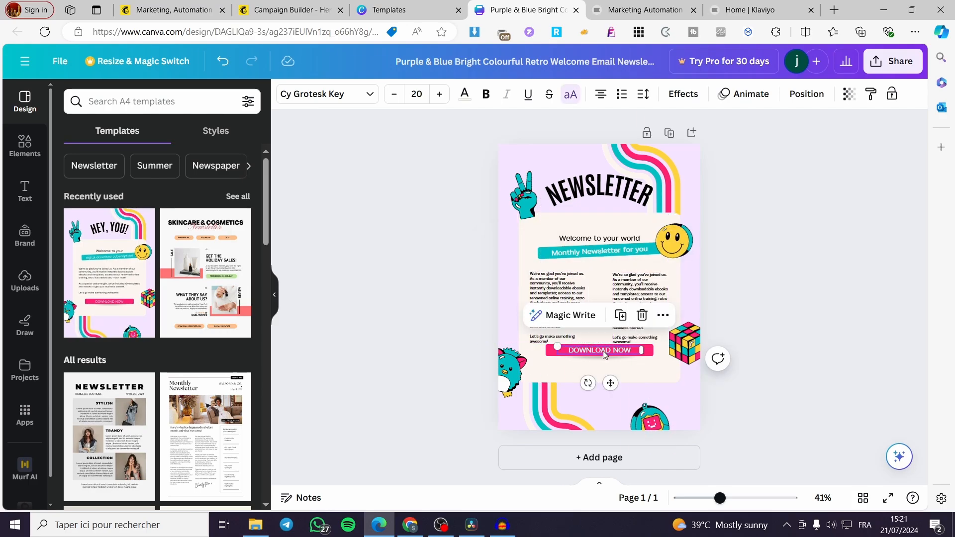
pyautogui.press('Delete')
pyautogui.click(604, 353)
pyautogui.press('Delete')
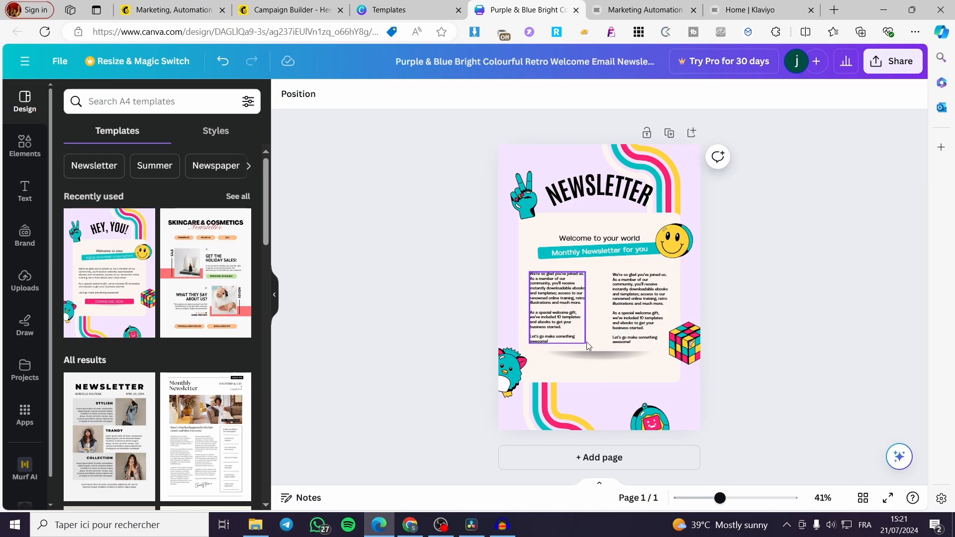
pyautogui.click(595, 352)
pyautogui.press('Delete')
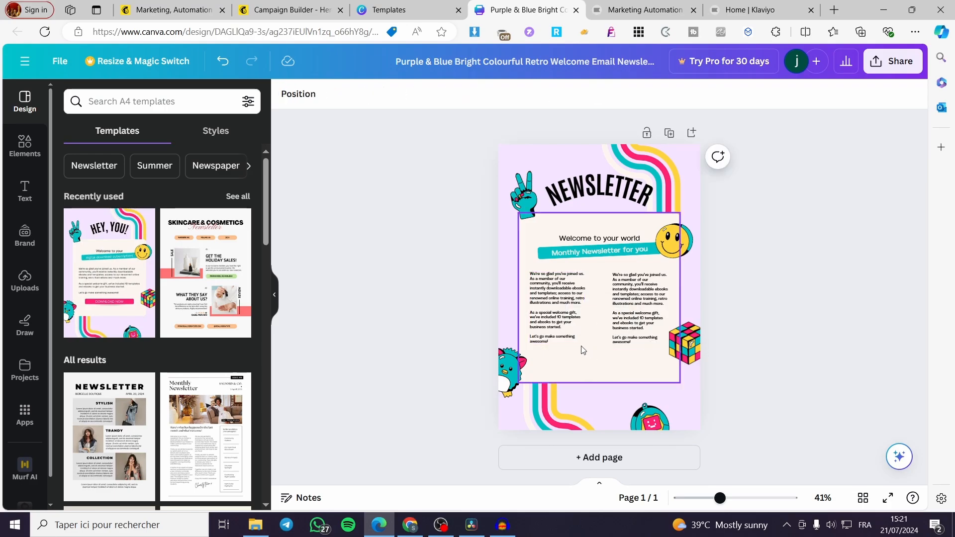
# Move both body text columns down to the lower edge of the cream panel, aligned side by side.
pyautogui.moveTo(562, 314); pyautogui.dragTo(564, 340)
pyautogui.moveTo(630, 319); pyautogui.dragTo(631, 346)
pyautogui.moveTo(562, 347); pyautogui.dragTo(562, 356)
pyautogui.moveTo(621, 340); pyautogui.dragTo(621, 346)
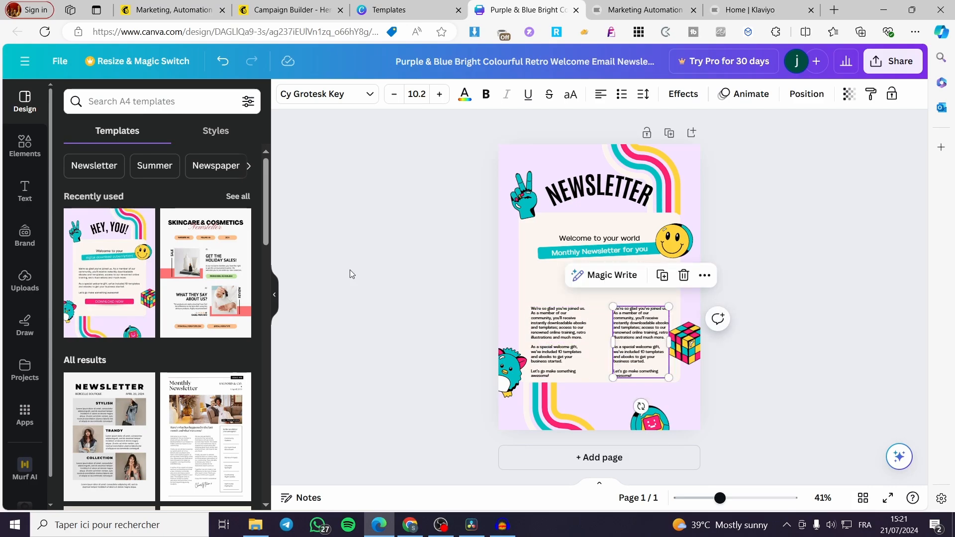
# Search the design elements for "photos" and show all results of the photo category.
pyautogui.click(25, 145)
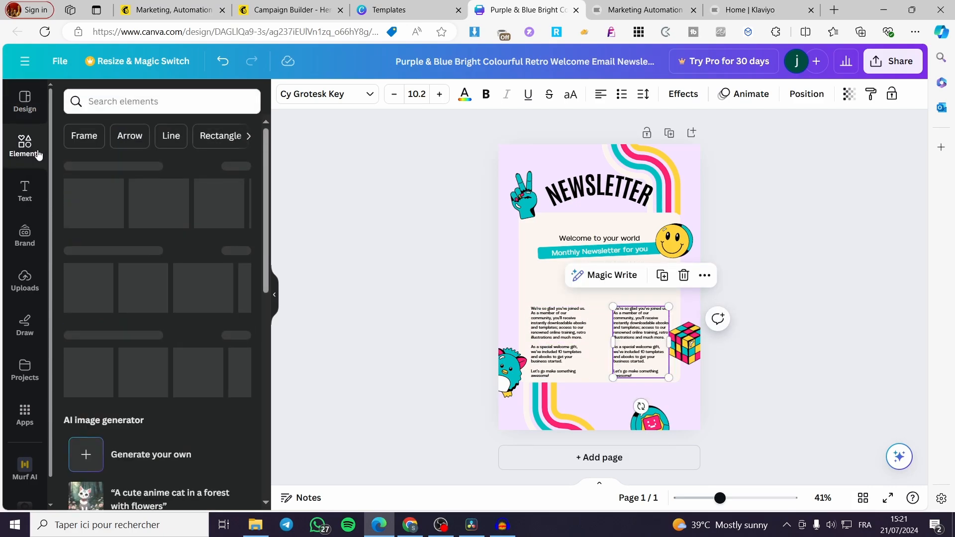
pyautogui.rightClick(180, 95)
pyautogui.press('Escape')
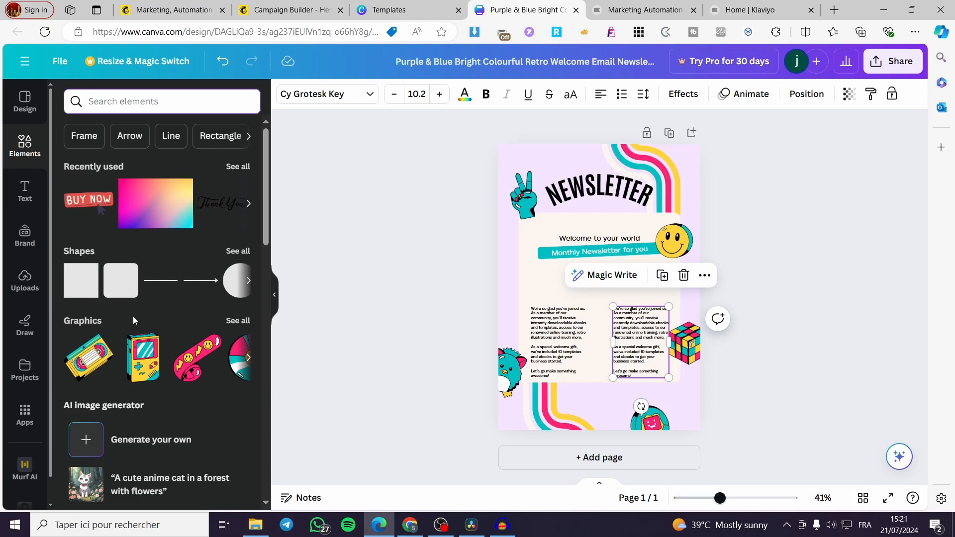
pyautogui.write('photos')
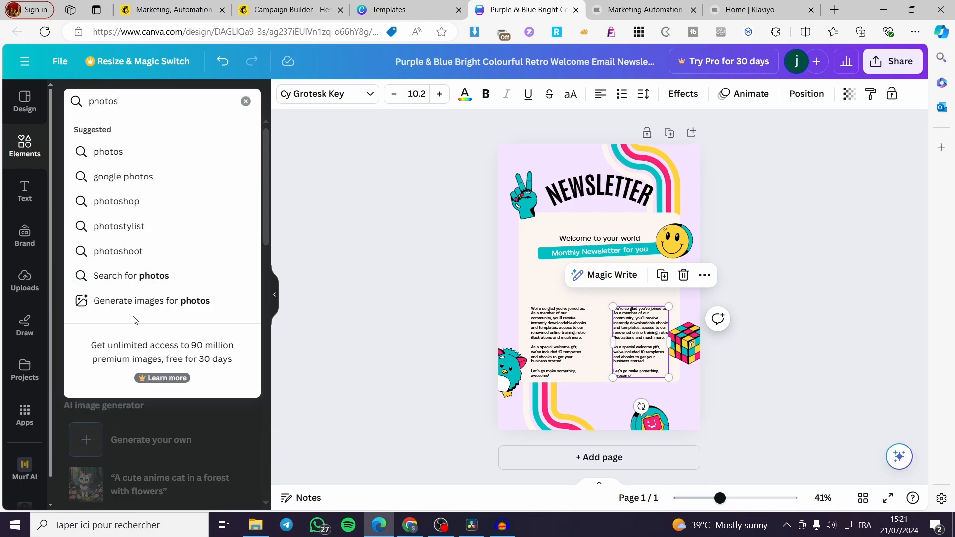
pyautogui.press('Return')
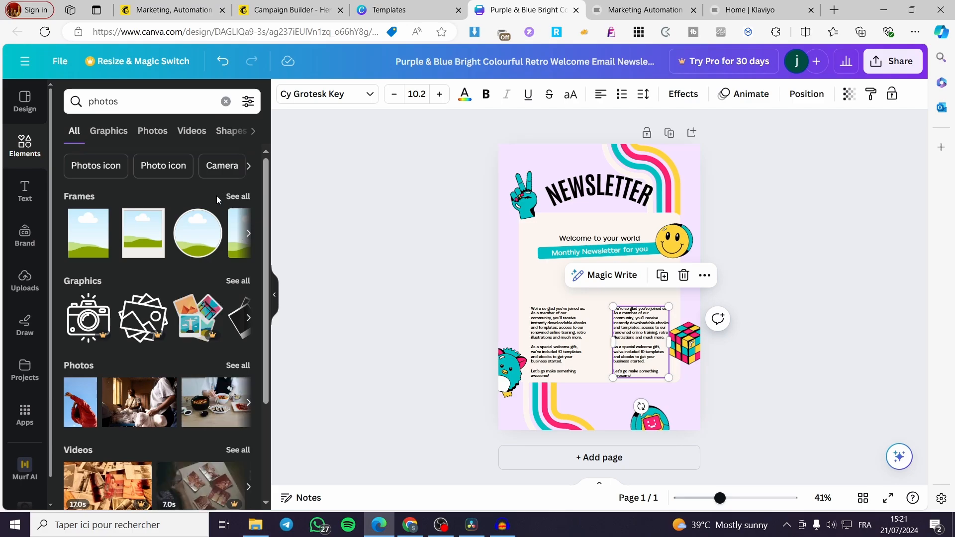
pyautogui.click(226, 366)
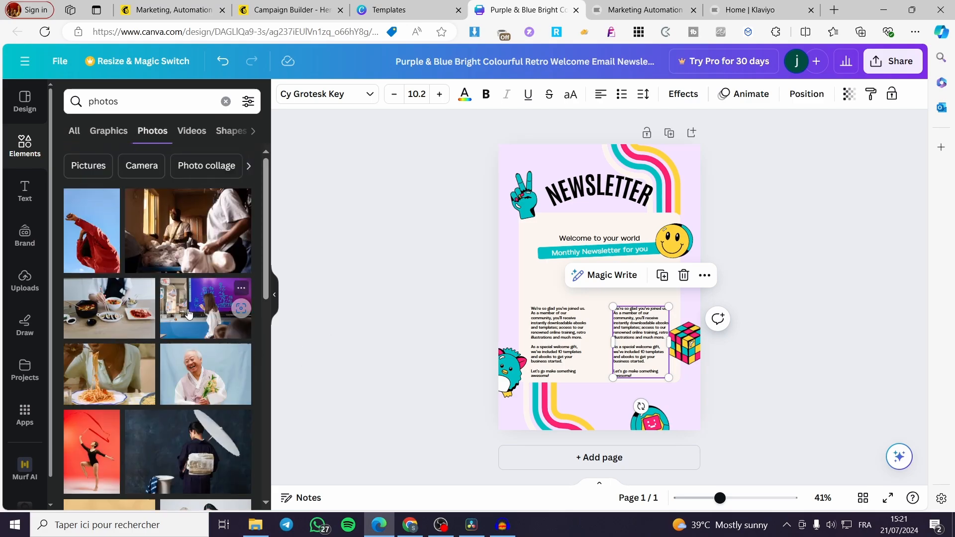
# Add the photo of a person before a purple screen above the first text column and the food-table photo above the second, both scaled to column width.
pyautogui.click(189, 315)
pyautogui.moveTo(675, 341); pyautogui.dragTo(554, 283)
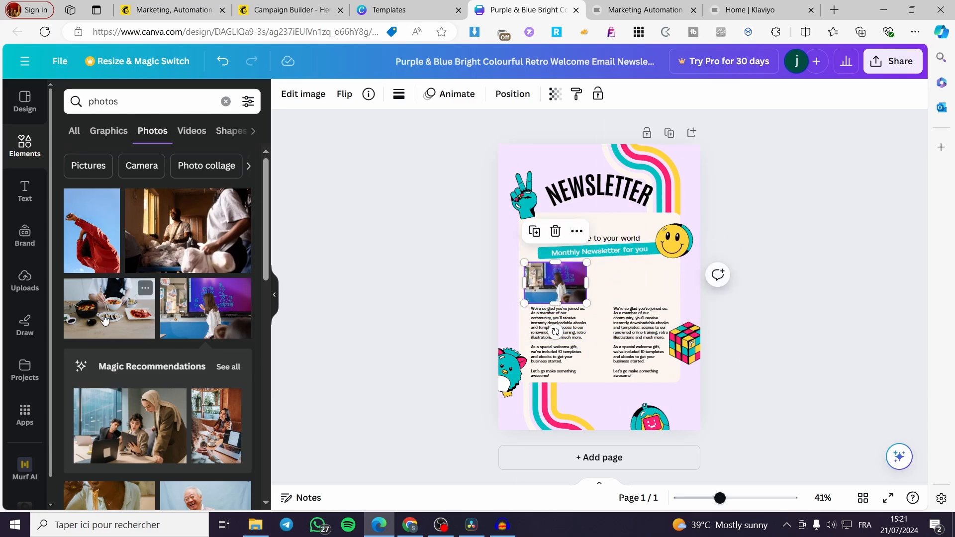
pyautogui.click(142, 309)
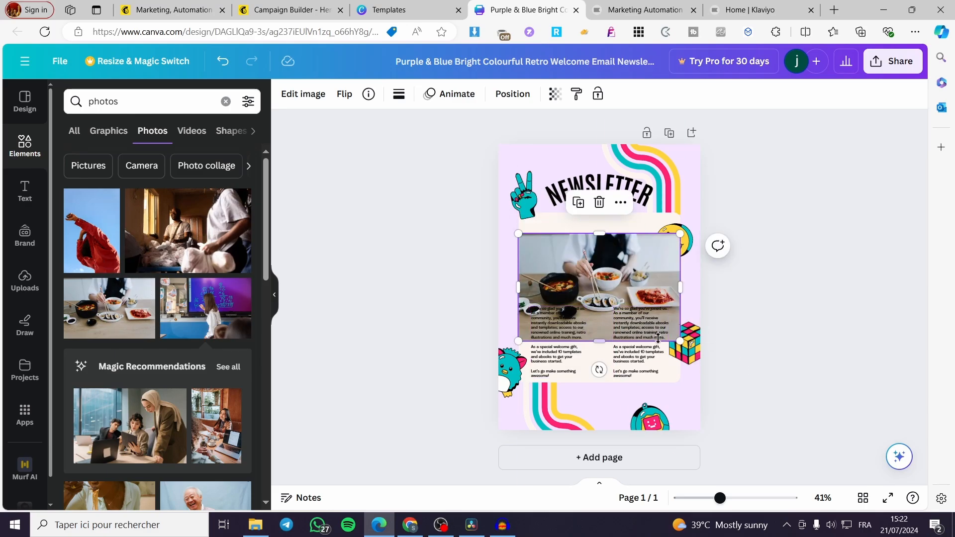
pyautogui.moveTo(676, 341); pyautogui.dragTo(556, 277)
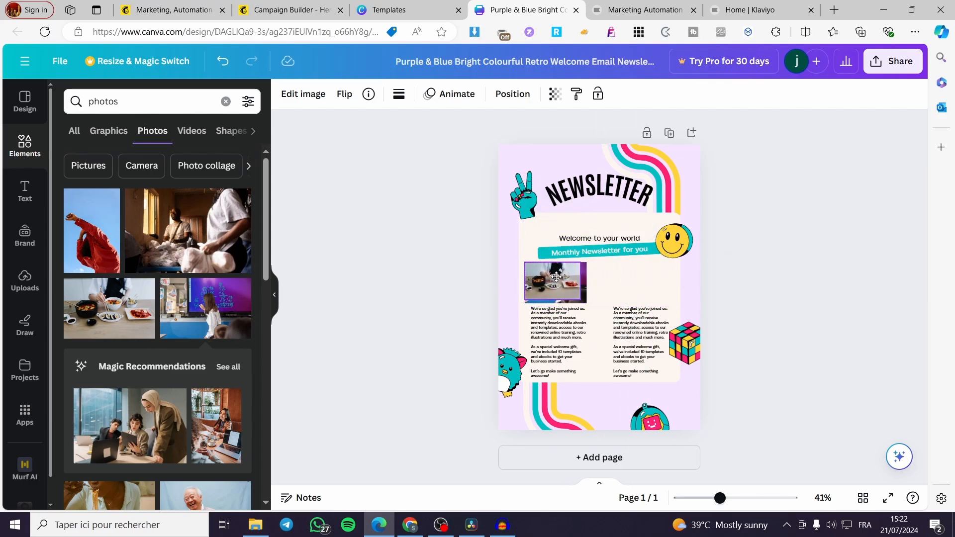
pyautogui.moveTo(556, 277); pyautogui.dragTo(635, 286)
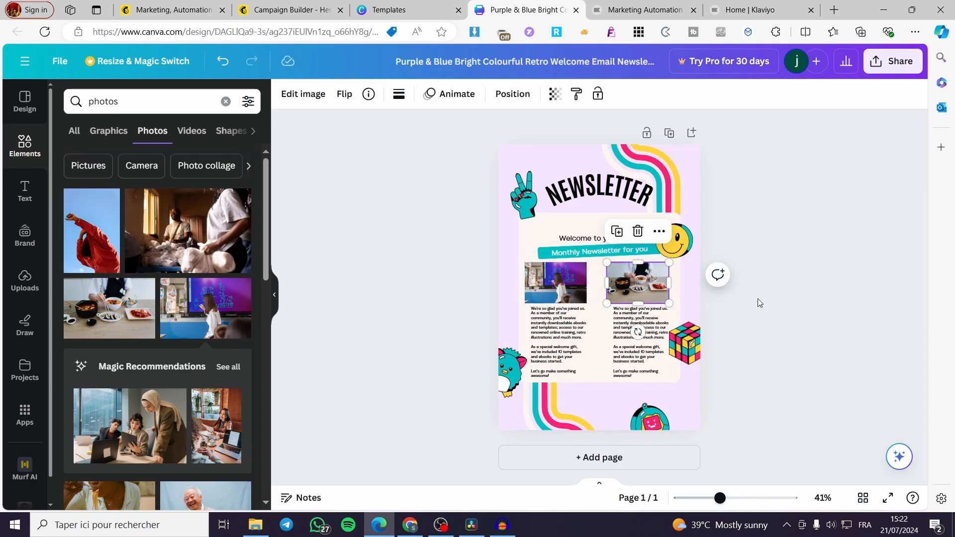
pyautogui.click(760, 303)
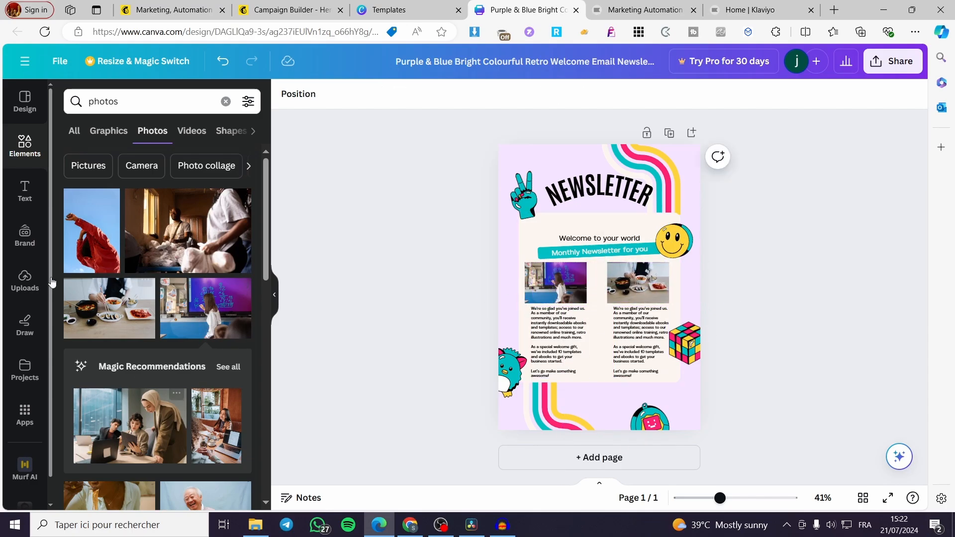
# Add the yellow handheld game console graphic from the recommended graphics and shrink it to fit between the two text columns.
pyautogui.click(16, 160)
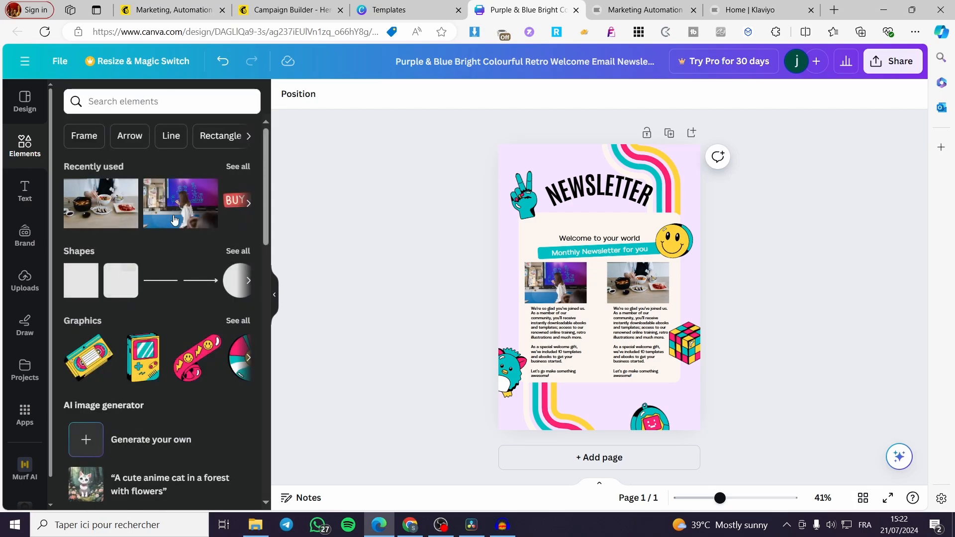
pyautogui.click(238, 320)
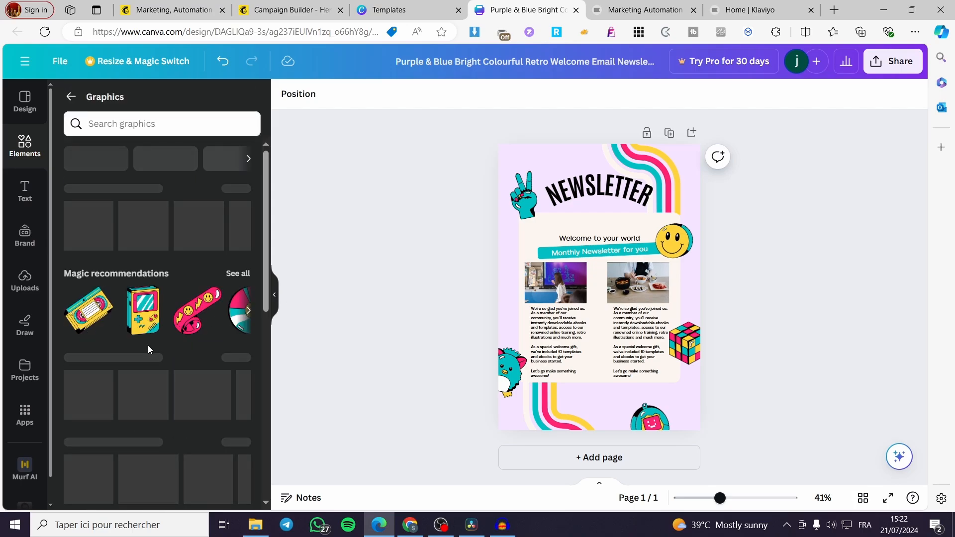
pyautogui.click(144, 313)
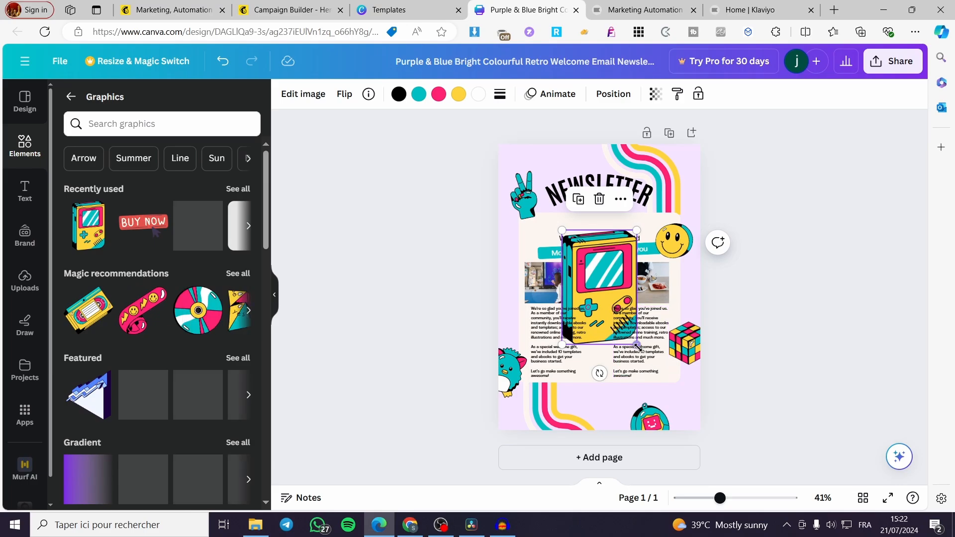
pyautogui.moveTo(637, 346); pyautogui.dragTo(609, 359)
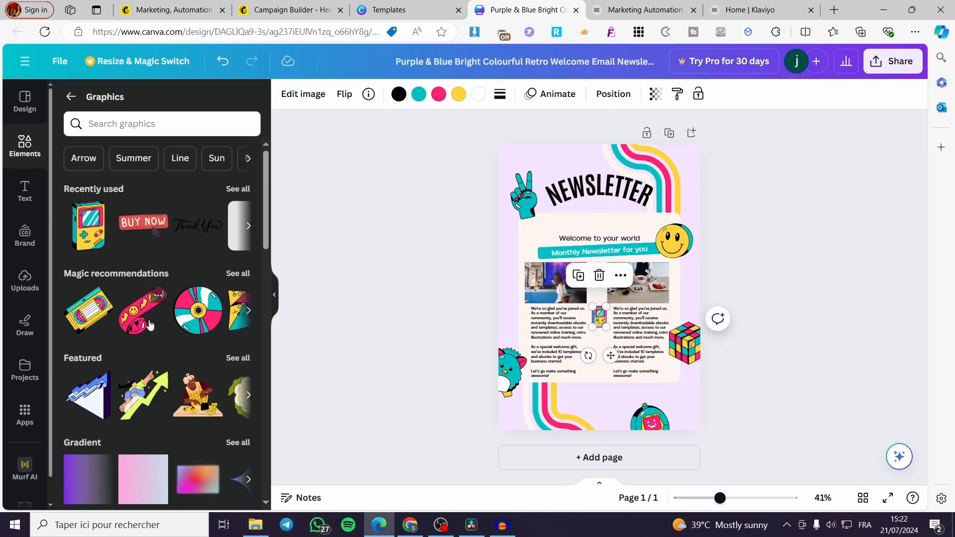
# Add the pink skateboard graphic, shrink it and centre it between the text columns below the game console.
pyautogui.click(124, 323)
pyautogui.moveTo(640, 327); pyautogui.dragTo(610, 396)
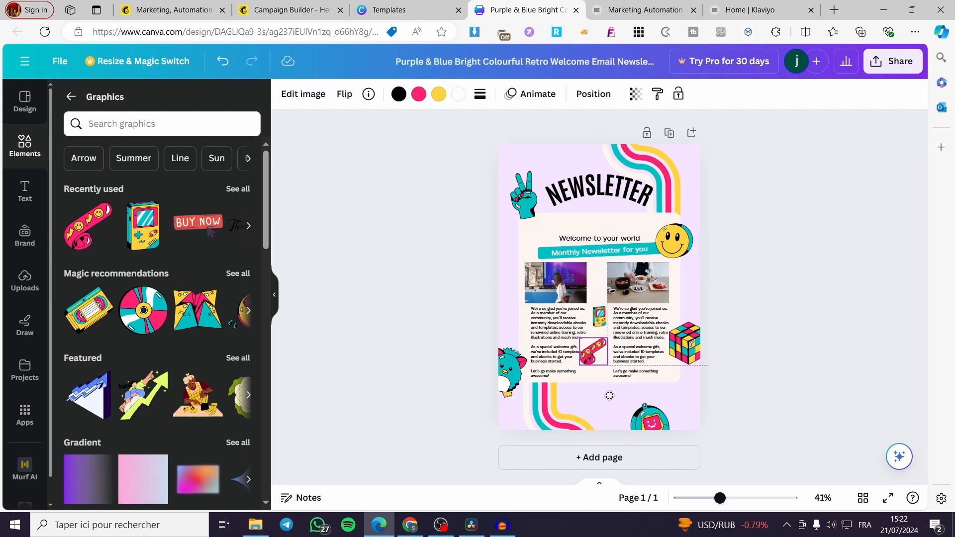
pyautogui.click(756, 360)
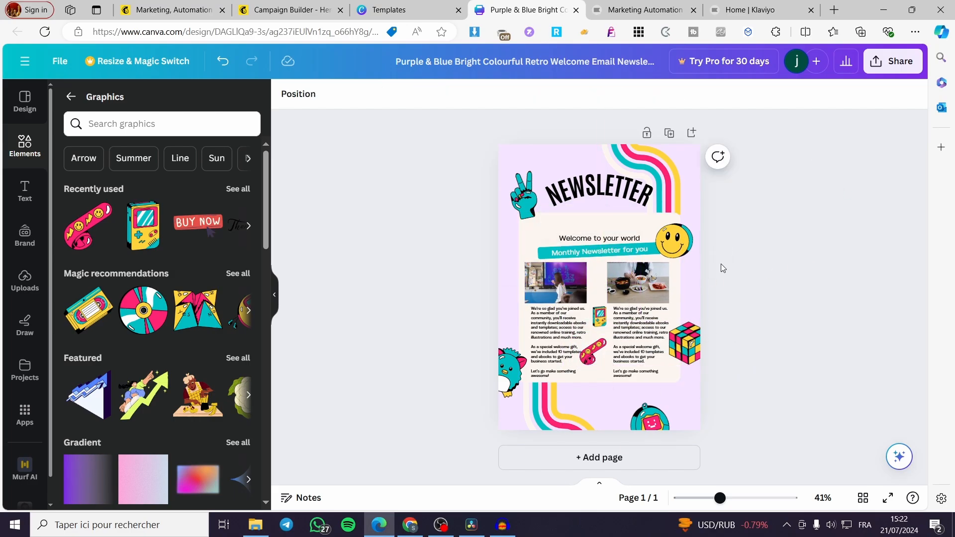
pyautogui.moveTo(595, 352); pyautogui.dragTo(600, 351)
pyautogui.click(826, 269)
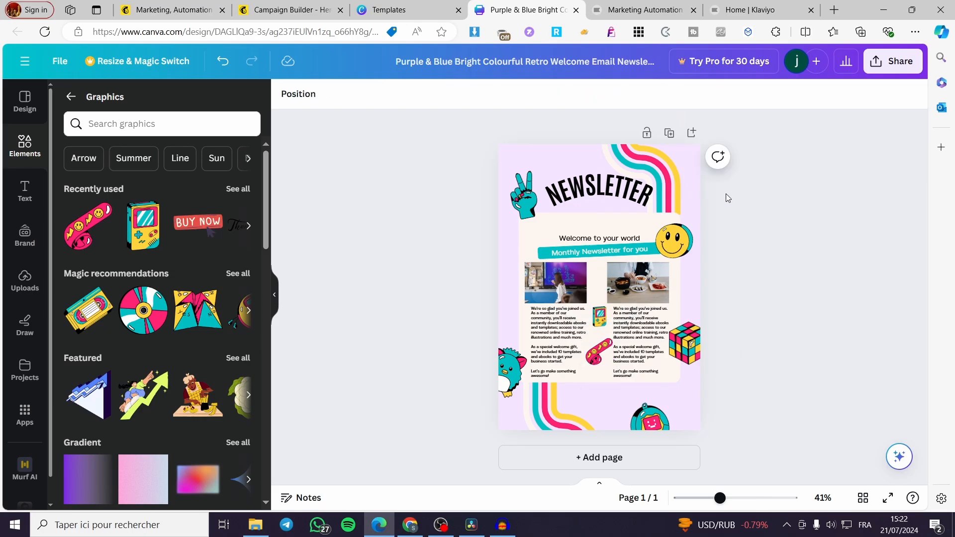
pyautogui.click(893, 60)
pyautogui.click(799, 381)
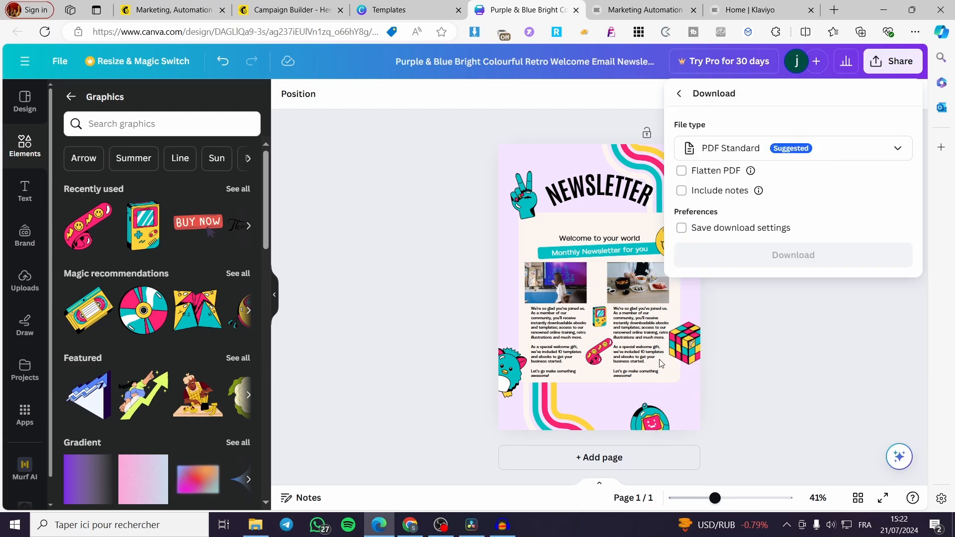
pyautogui.click(887, 152)
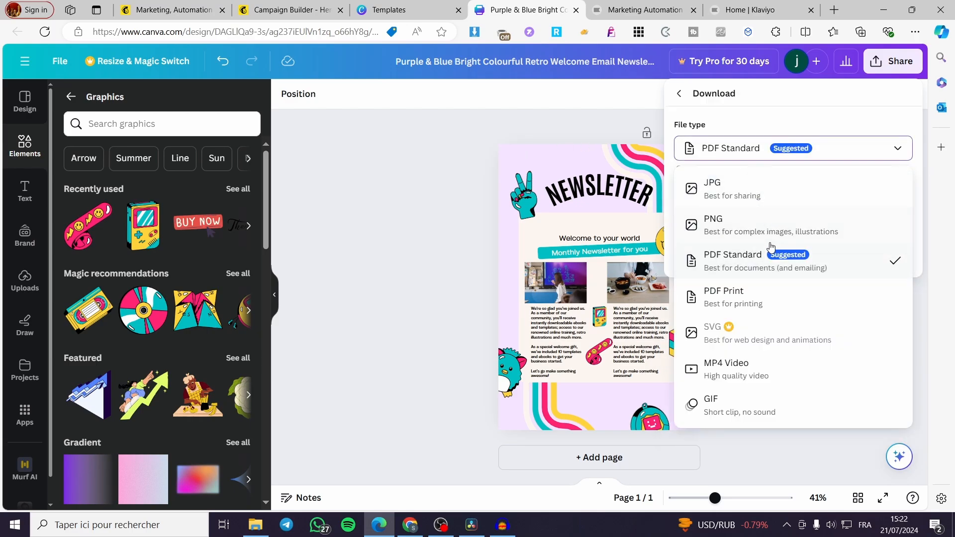
pyautogui.click(681, 229)
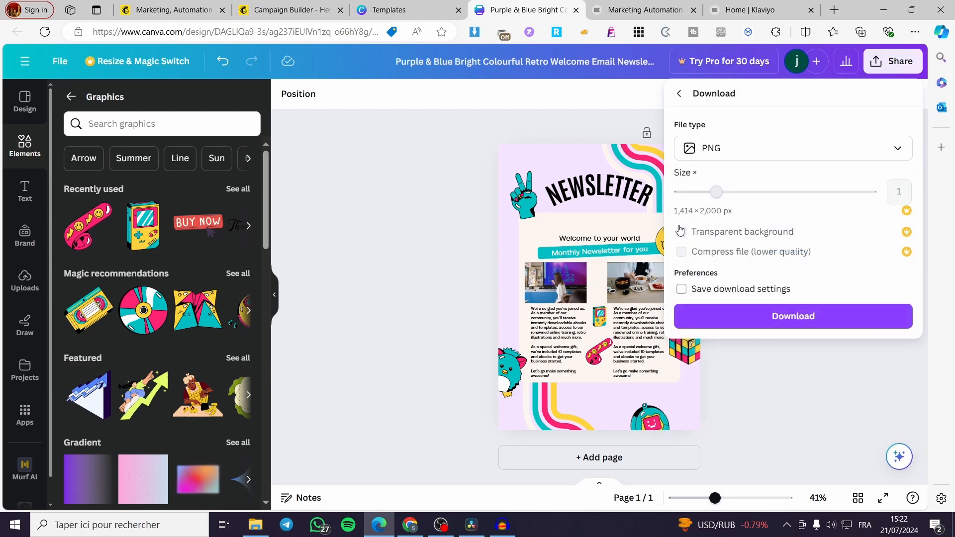
pyautogui.click(794, 322)
# Change the newsletter page background to white and compare it with the email layout in the Mailchimp campaign editor.
pyautogui.click(558, 156)
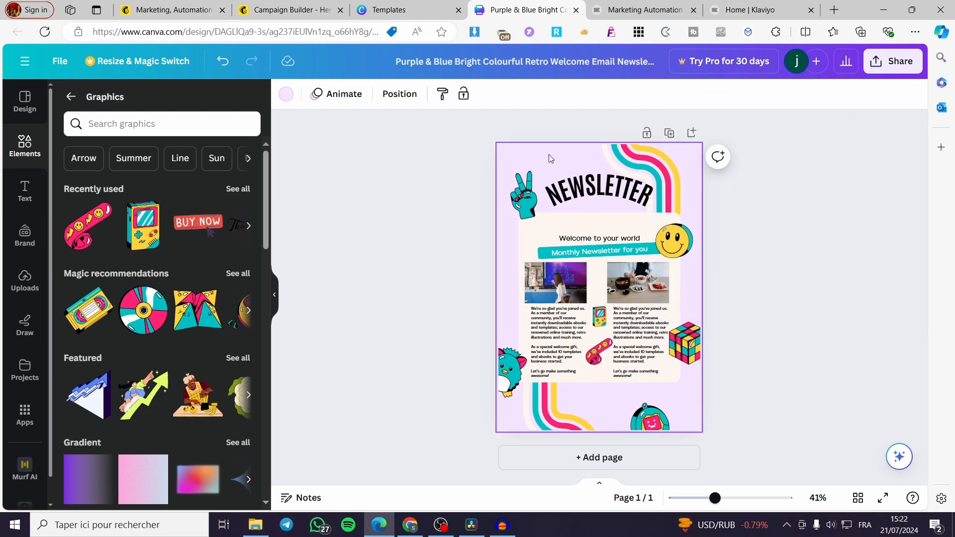
pyautogui.click(287, 93)
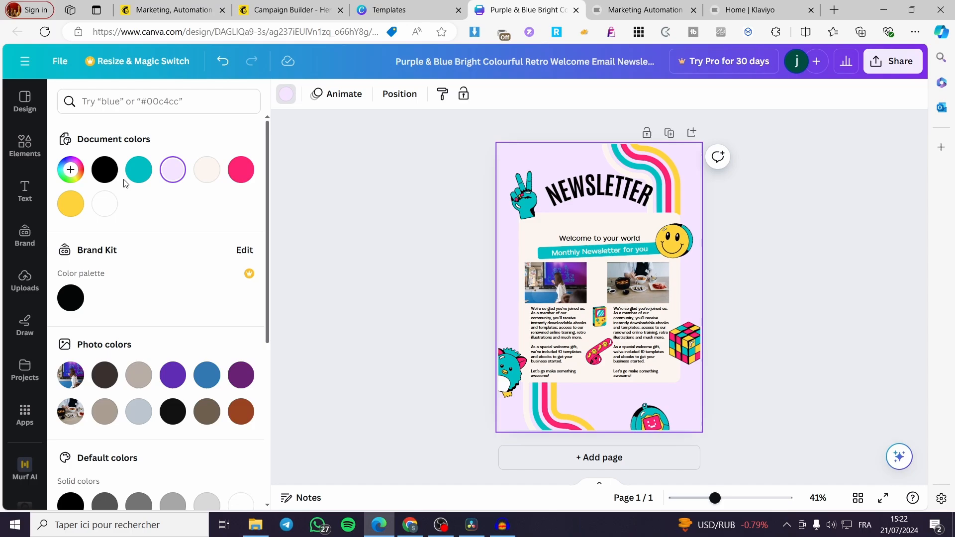
pyautogui.click(104, 204)
pyautogui.click(308, 9)
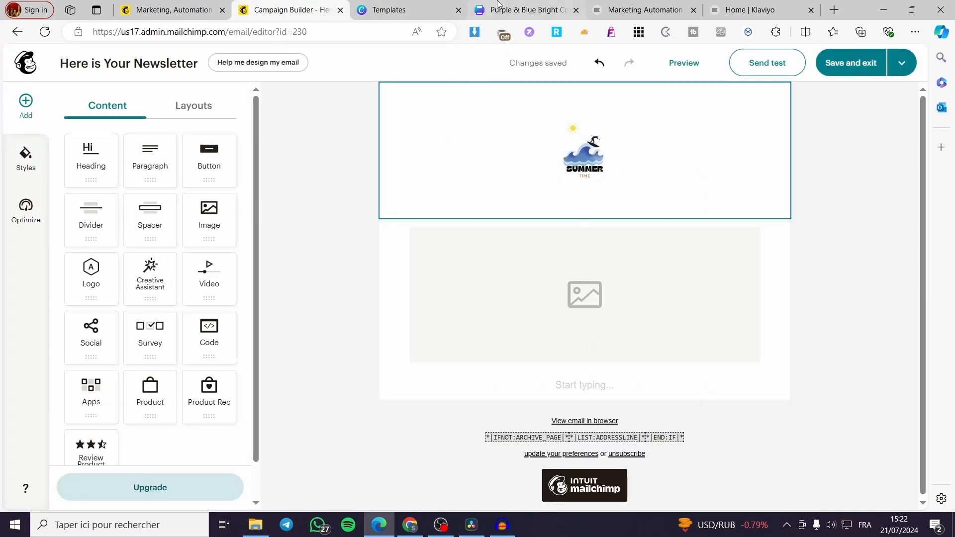
pyautogui.click(416, 10)
pyautogui.click(529, 9)
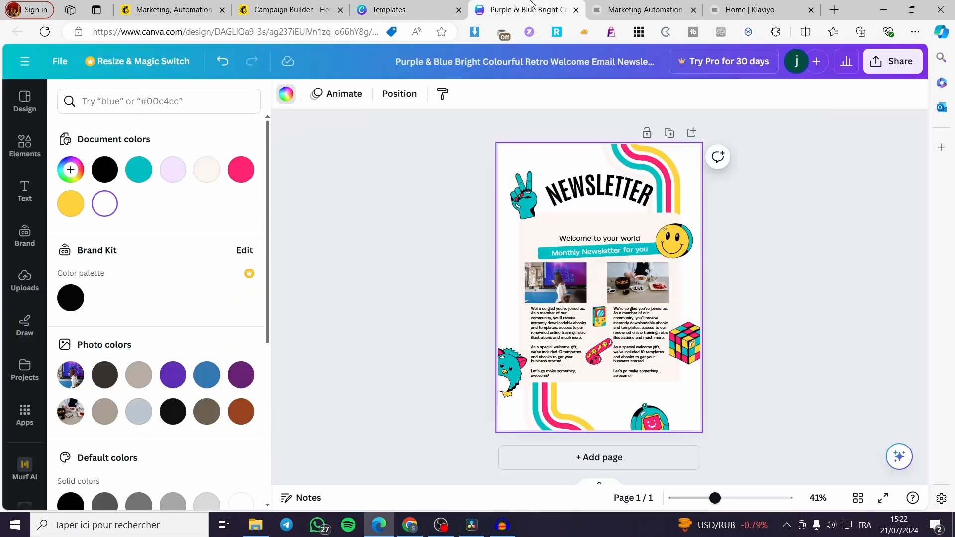
# Download the newsletter design as a PNG file.
pyautogui.click(892, 61)
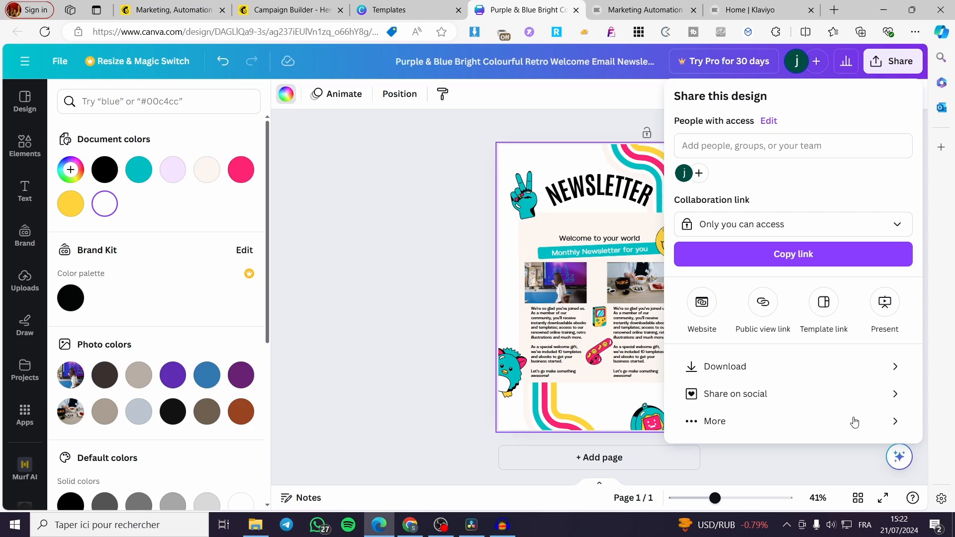
pyautogui.click(830, 371)
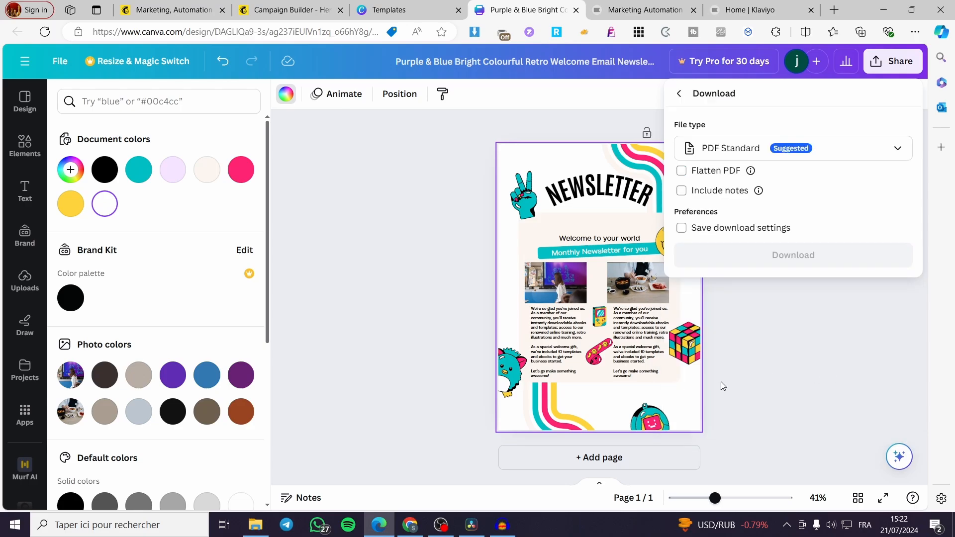
pyautogui.click(836, 152)
pyautogui.click(762, 216)
pyautogui.click(831, 330)
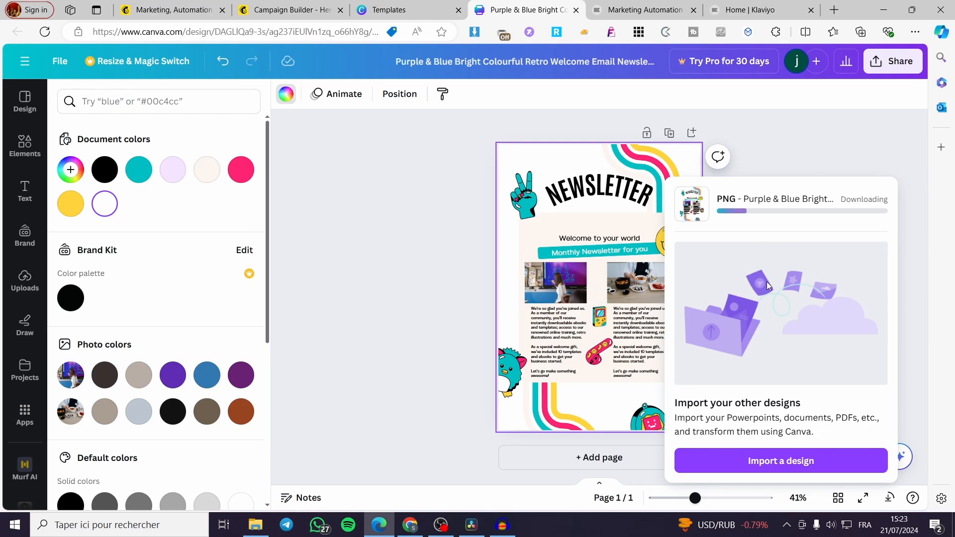
pyautogui.click(455, 270)
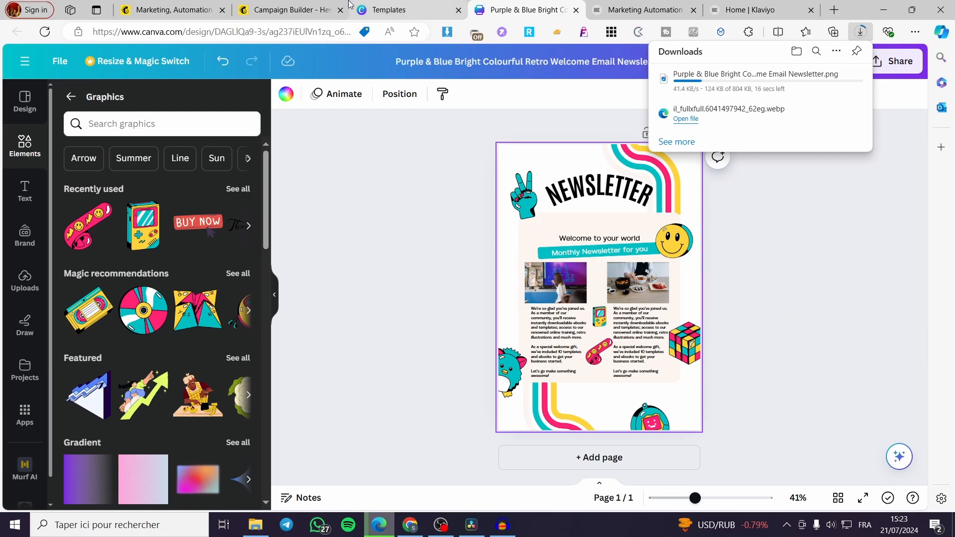
# Switch to the Mailchimp campaign editor and check the progress of the newsletter PNG download.
pyautogui.click(278, 8)
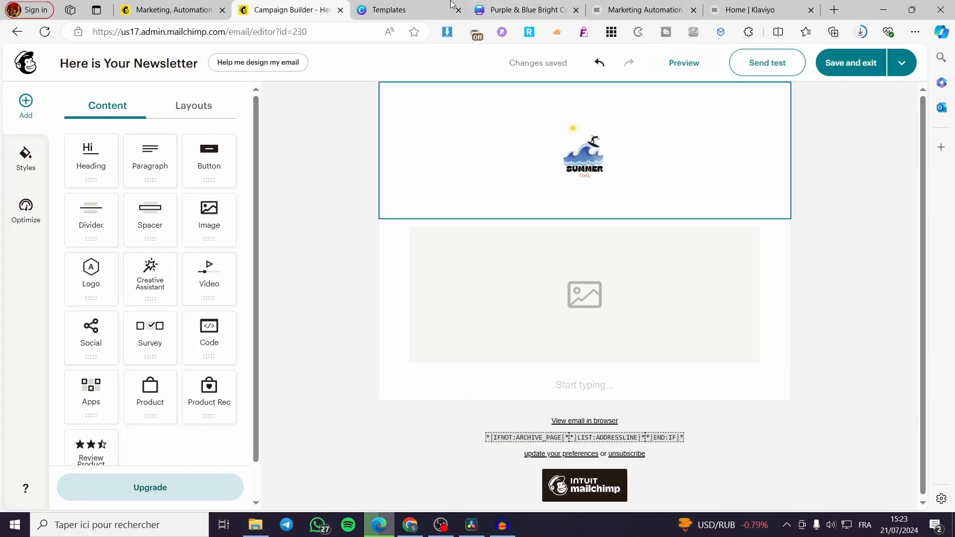
pyautogui.click(862, 32)
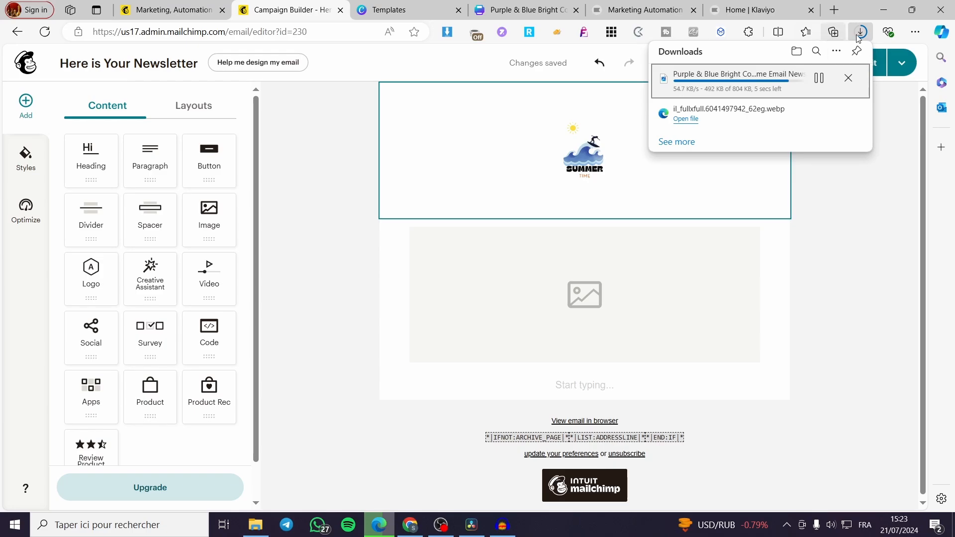
pyautogui.click(886, 208)
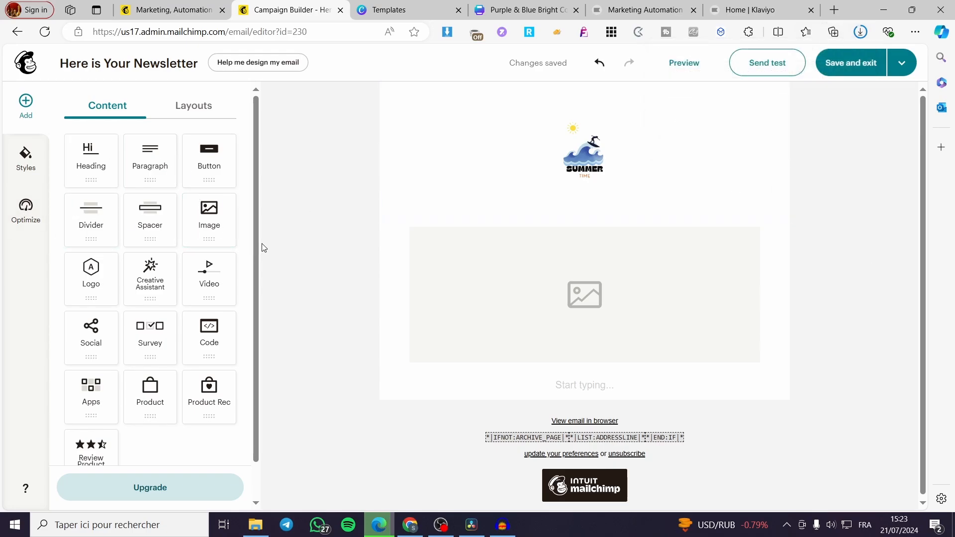
pyautogui.click(624, 303)
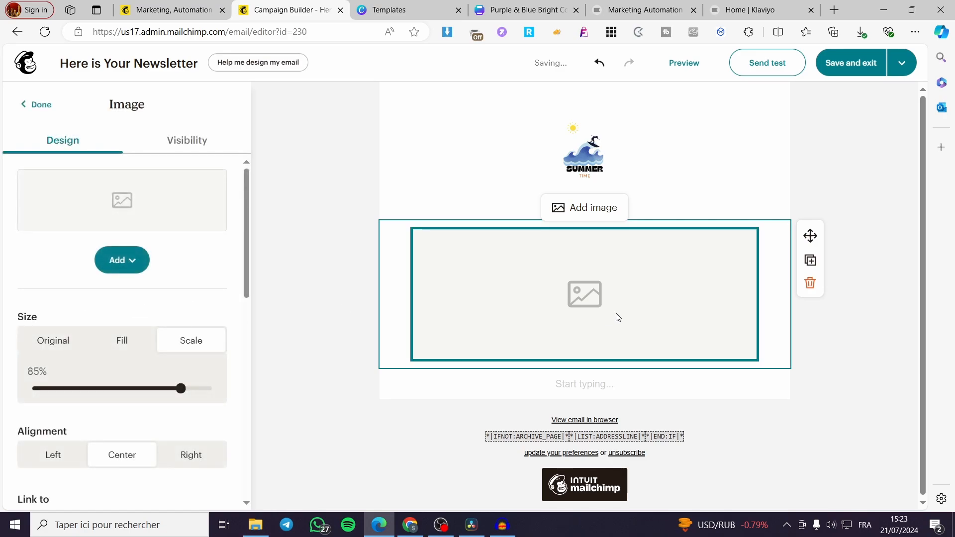
pyautogui.click(41, 105)
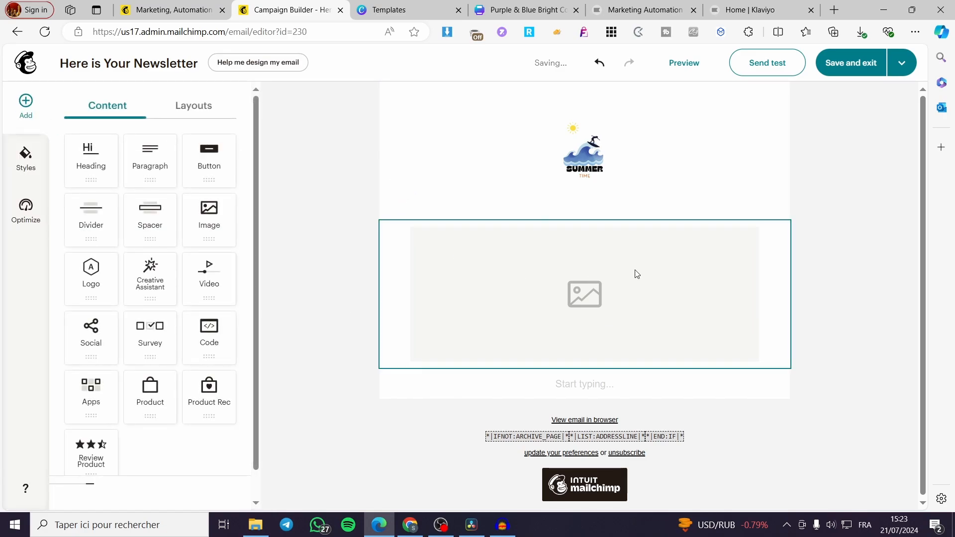
pyautogui.click(600, 271)
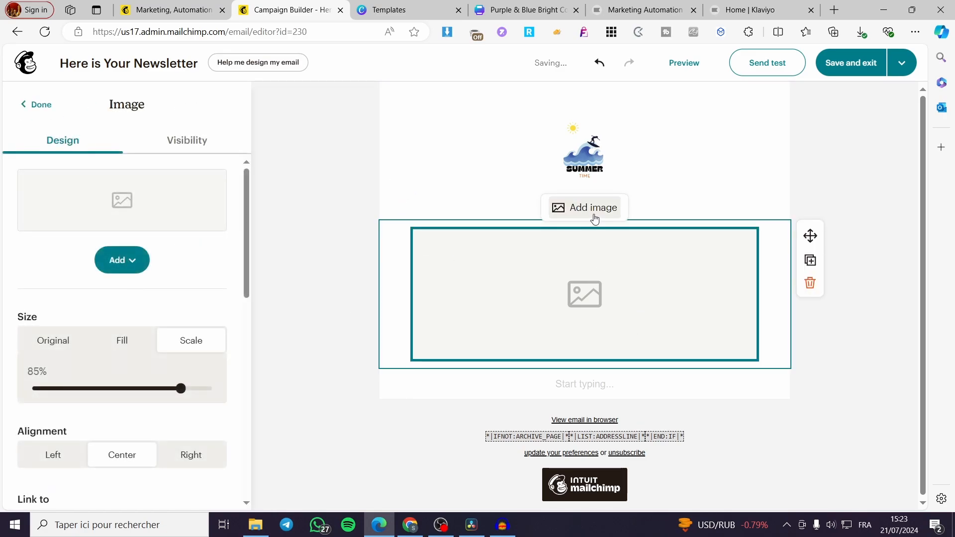
pyautogui.click(595, 164)
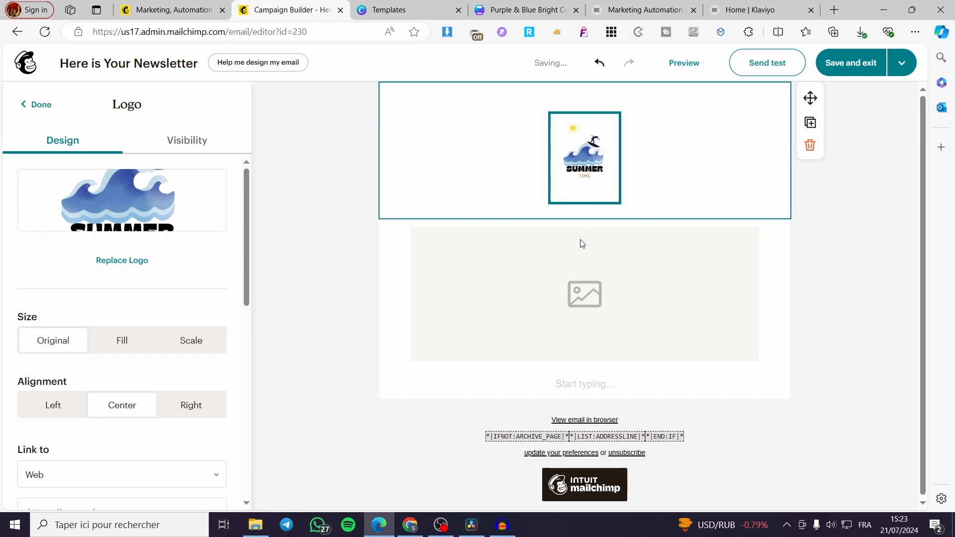
# Try to place the downloaded newsletter PNG straight from the browser's downloads into the empty image block beneath the logo.
pyautogui.click(649, 271)
pyautogui.click(861, 31)
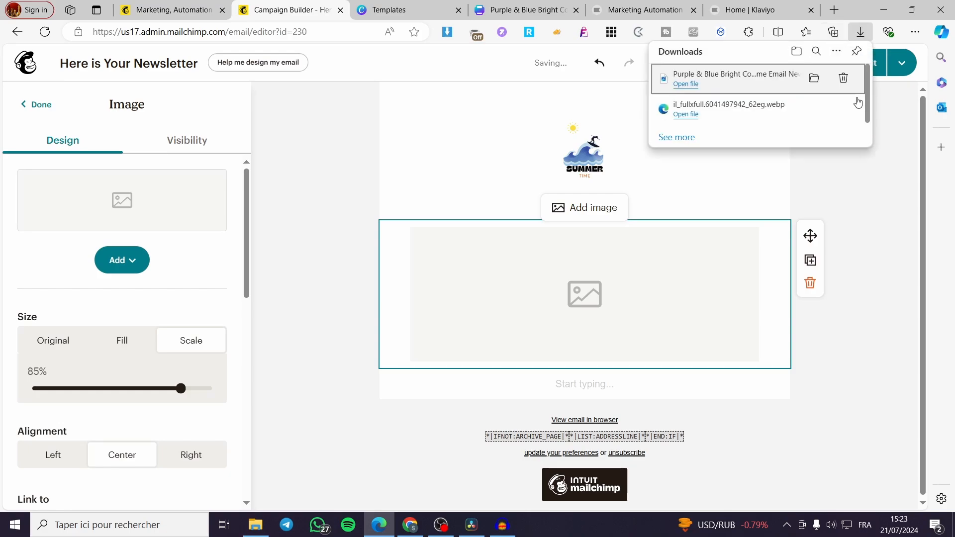
pyautogui.moveTo(714, 84); pyautogui.dragTo(553, 277)
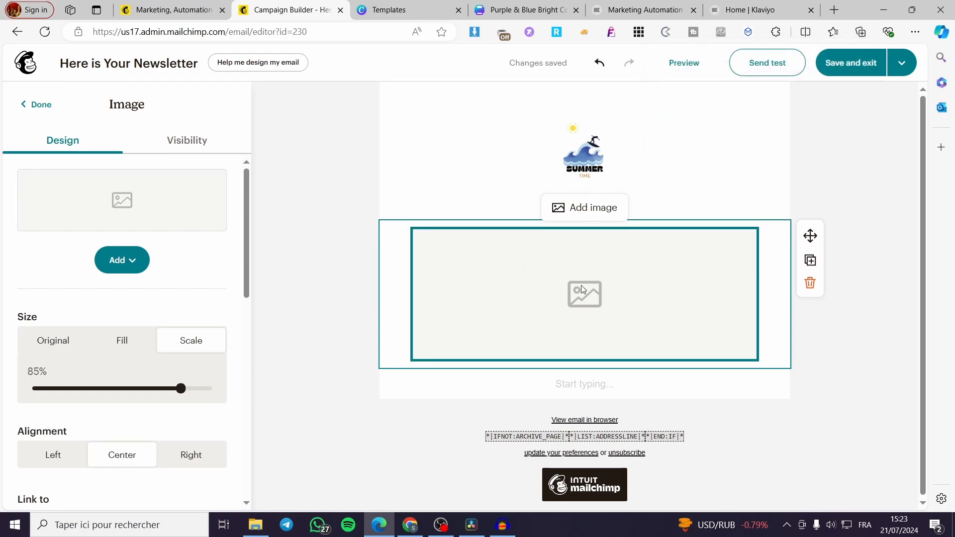
# Upload the newsletter PNG from the pinned Downloads folder into the empty image block, showing all file types in the file chooser.
pyautogui.click(128, 260)
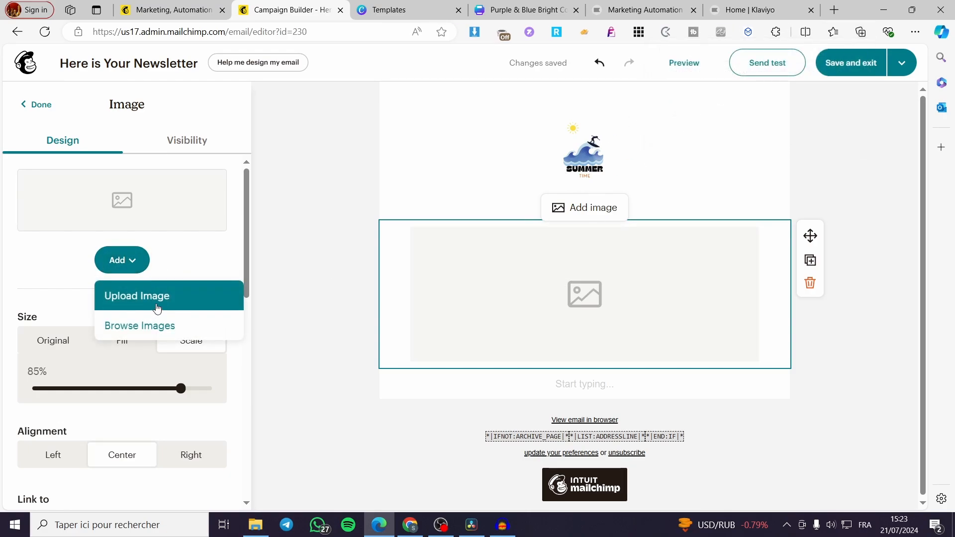
pyautogui.click(157, 308)
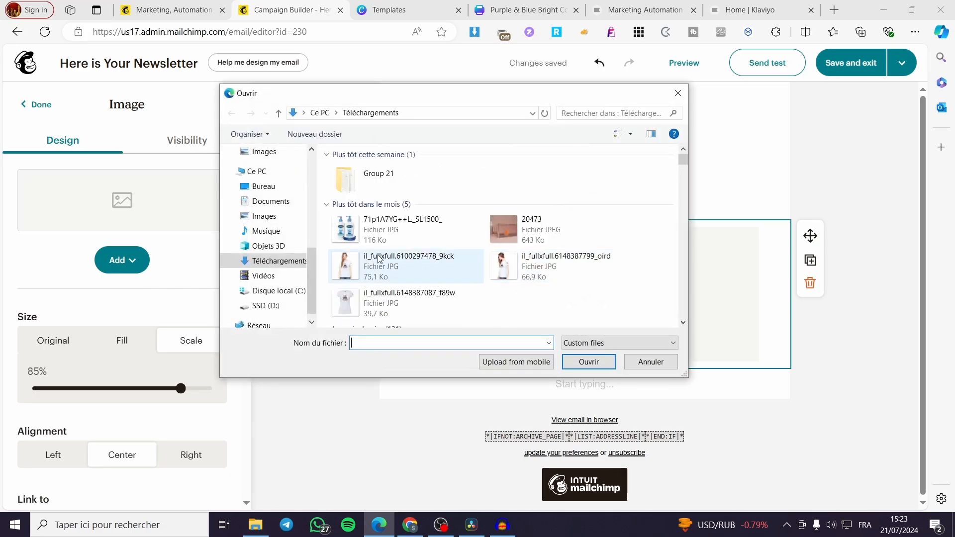
pyautogui.click(577, 343)
pyautogui.click(580, 360)
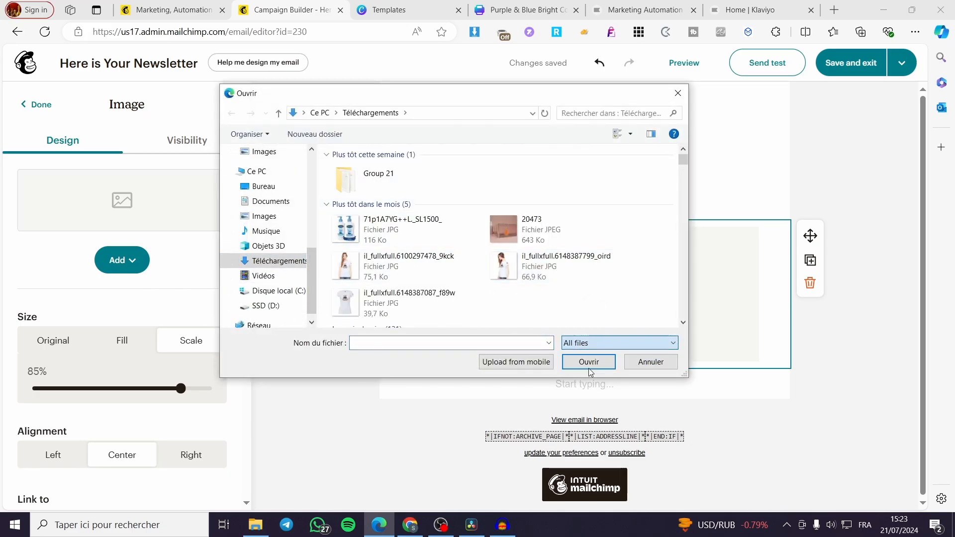
pyautogui.scroll(6, 264, 271)
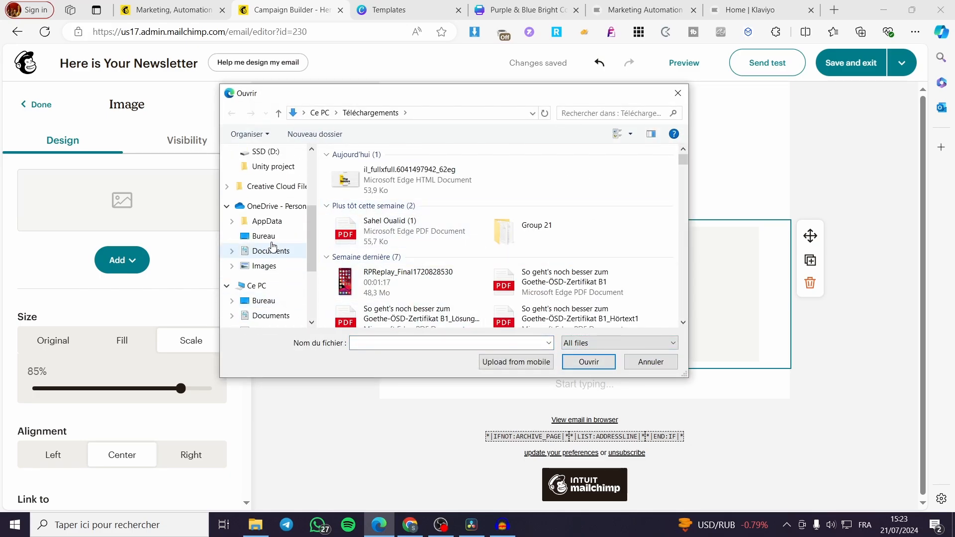
pyautogui.click(272, 211)
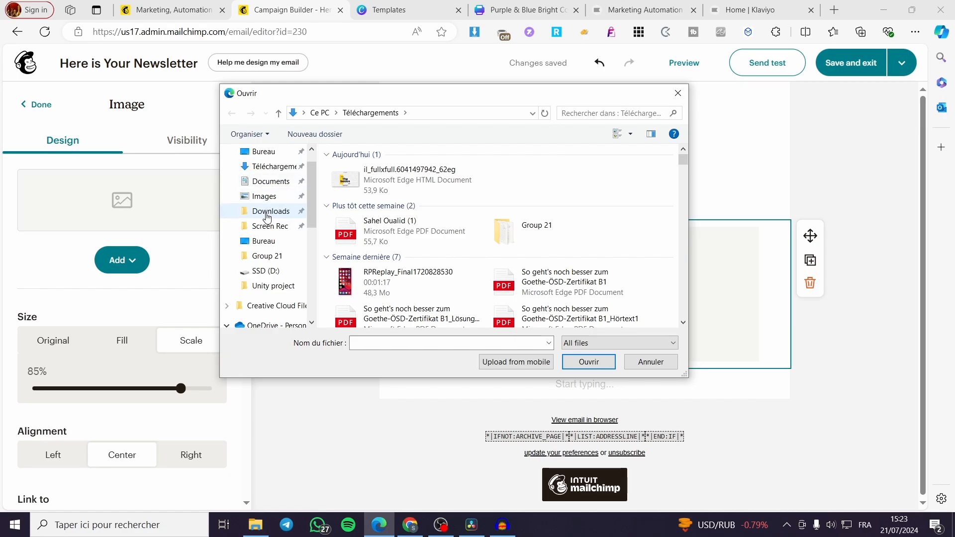
pyautogui.doubleClick(431, 191)
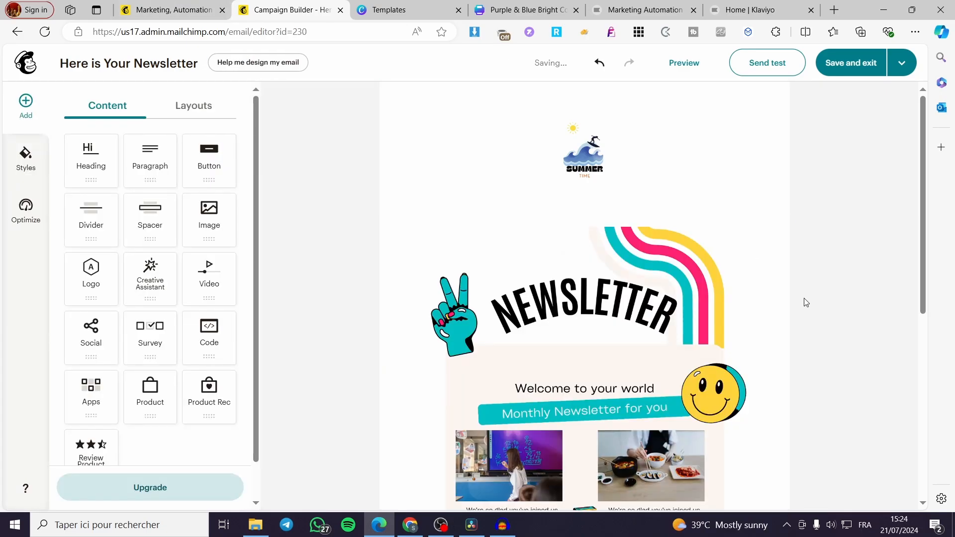
# Review the uploaded newsletter image and add a Social block with Facebook, Instagram and X icons at the end of the email body.
pyautogui.scroll(-5, 825, 296)
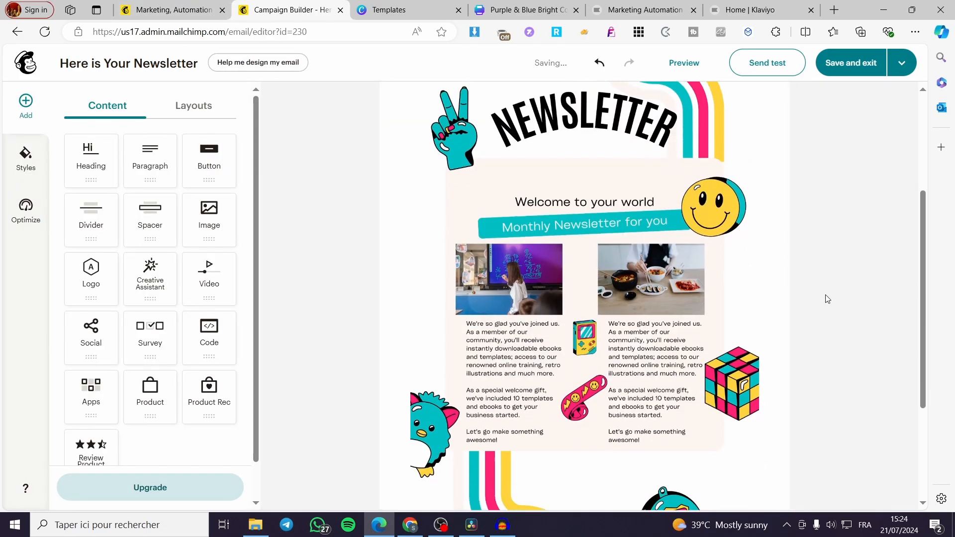
pyautogui.scroll(-3, 759, 327)
pyautogui.scroll(4, 762, 323)
pyautogui.scroll(3, 760, 326)
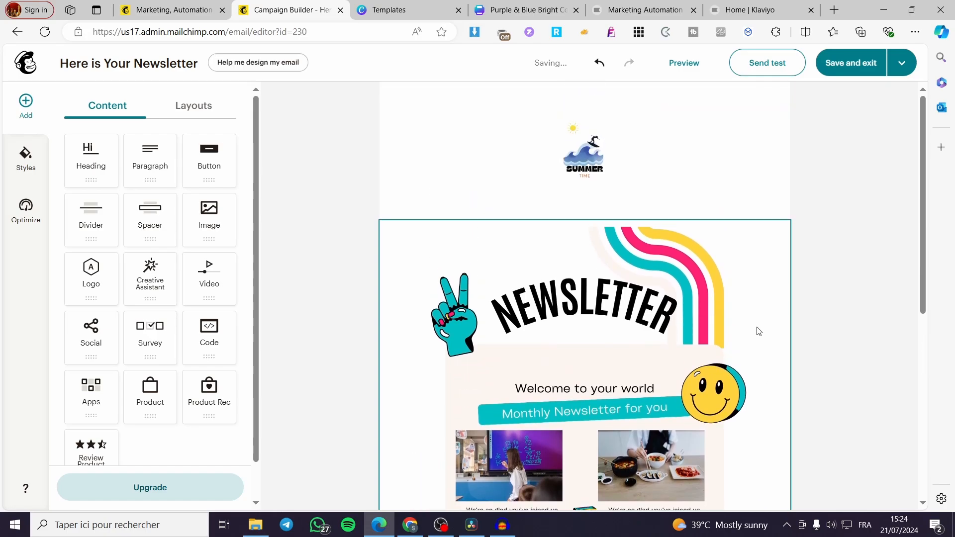
pyautogui.scroll(-3, 684, 211)
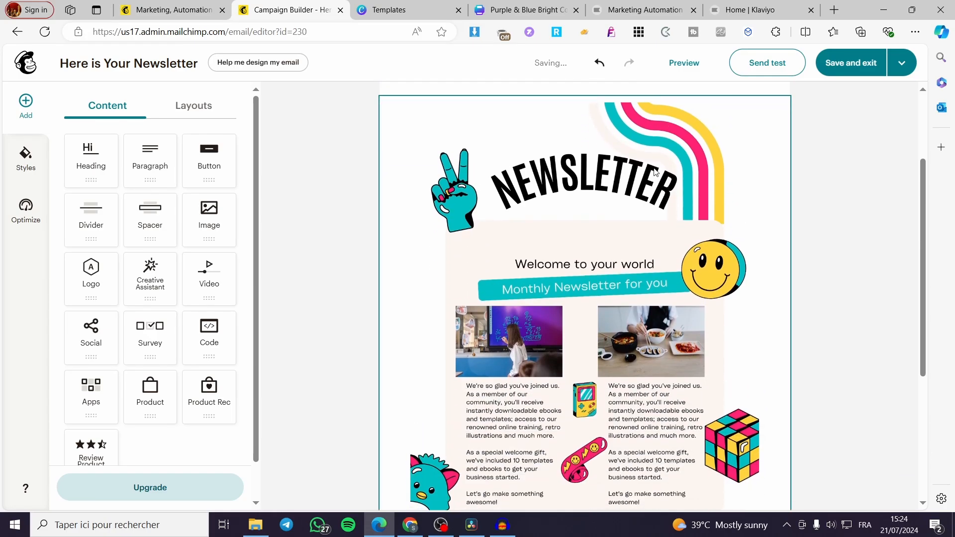
pyautogui.scroll(-4, 687, 158)
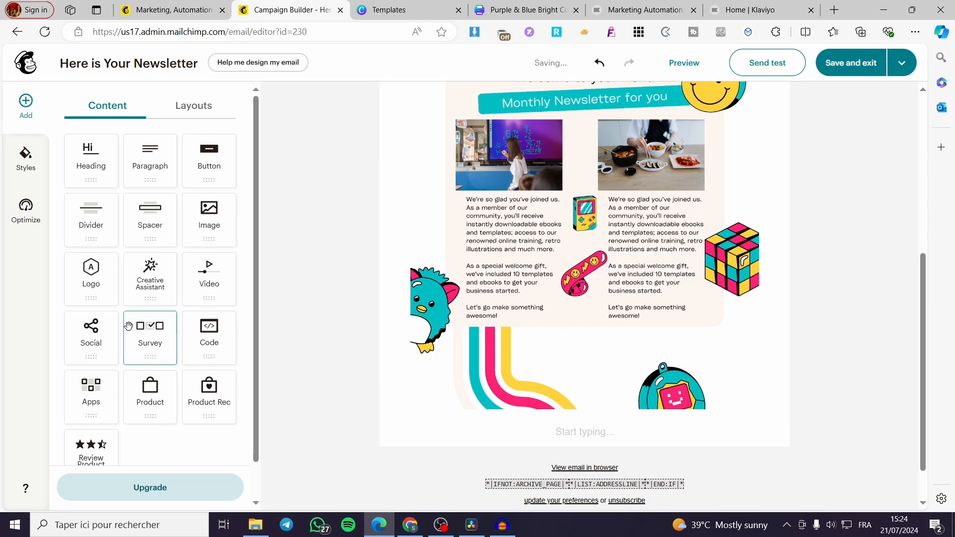
pyautogui.moveTo(91, 333); pyautogui.dragTo(558, 387)
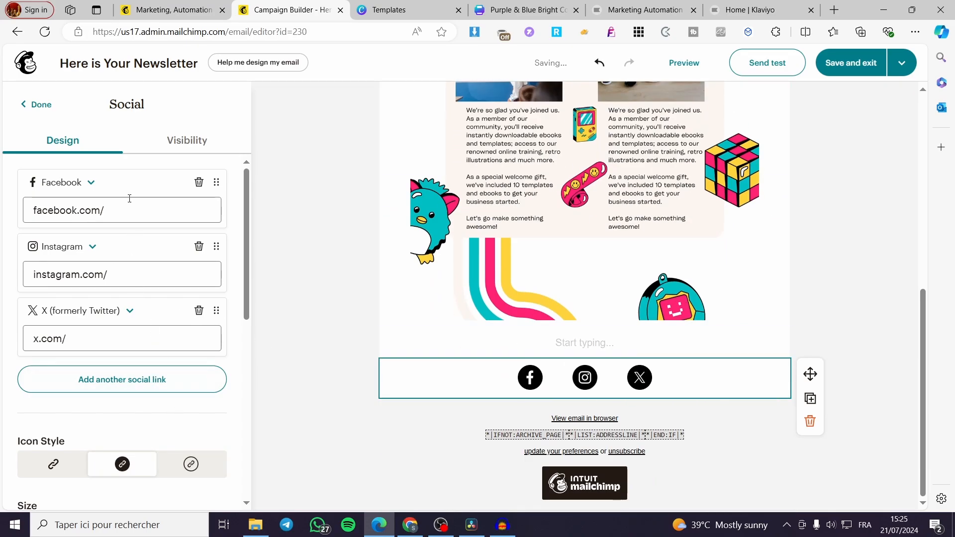
pyautogui.click(35, 103)
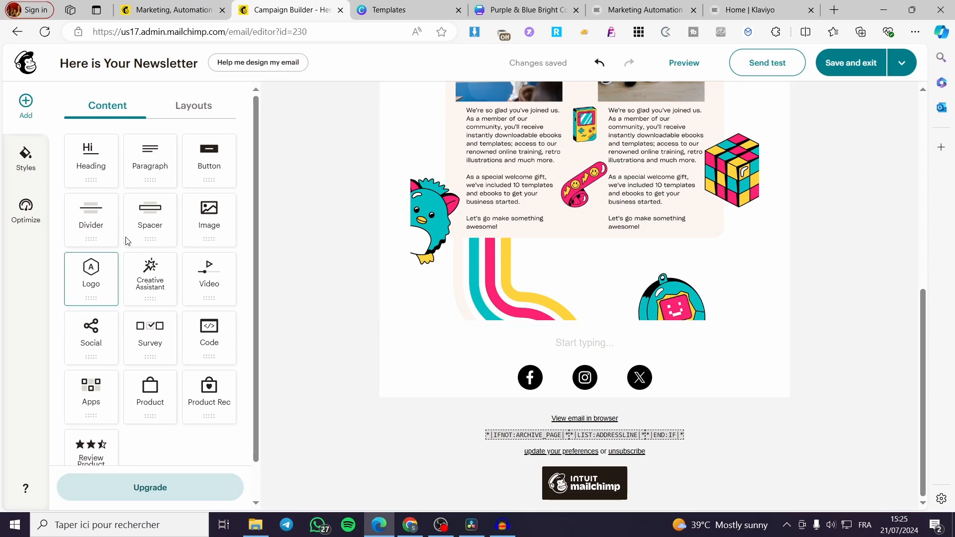
# Add one spacer block directly beneath the newsletter image and another between the logo and the newsletter image.
pyautogui.moveTo(149, 222); pyautogui.dragTo(597, 333)
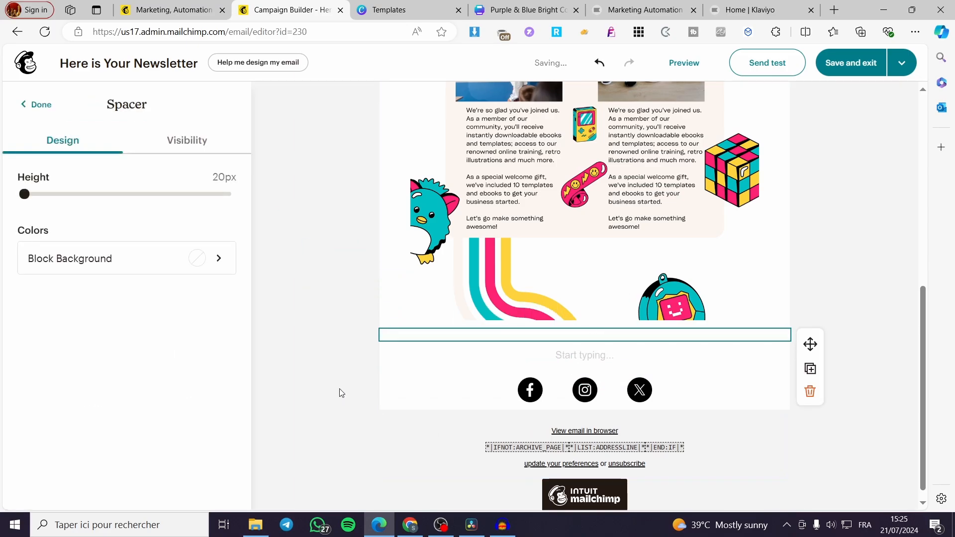
pyautogui.scroll(5, 299, 368)
pyautogui.click(22, 105)
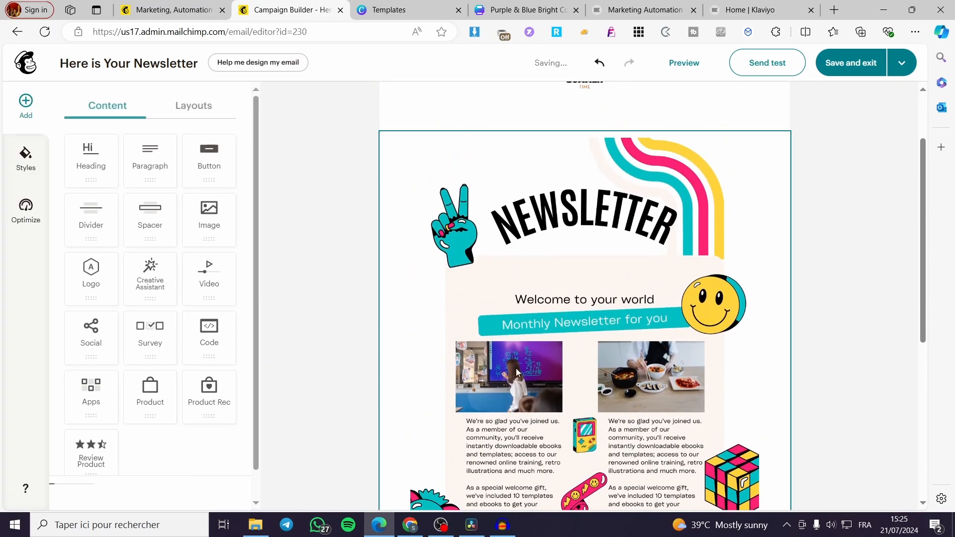
pyautogui.scroll(3, 521, 382)
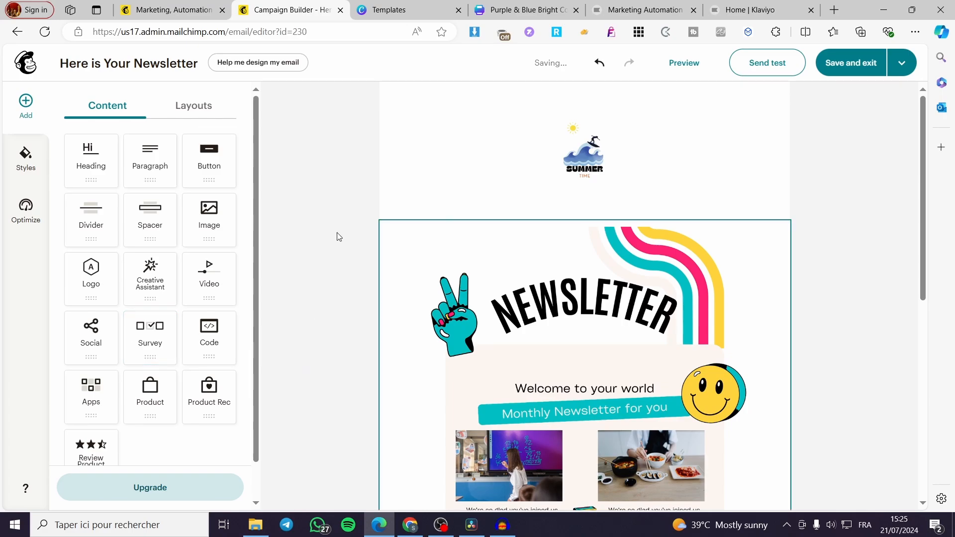
pyautogui.moveTo(150, 218); pyautogui.dragTo(546, 207)
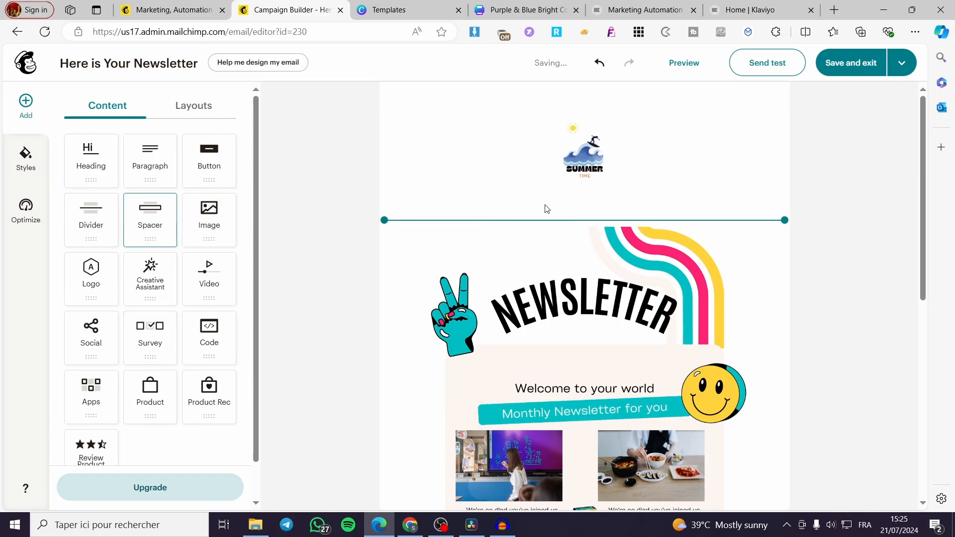
pyautogui.click(880, 232)
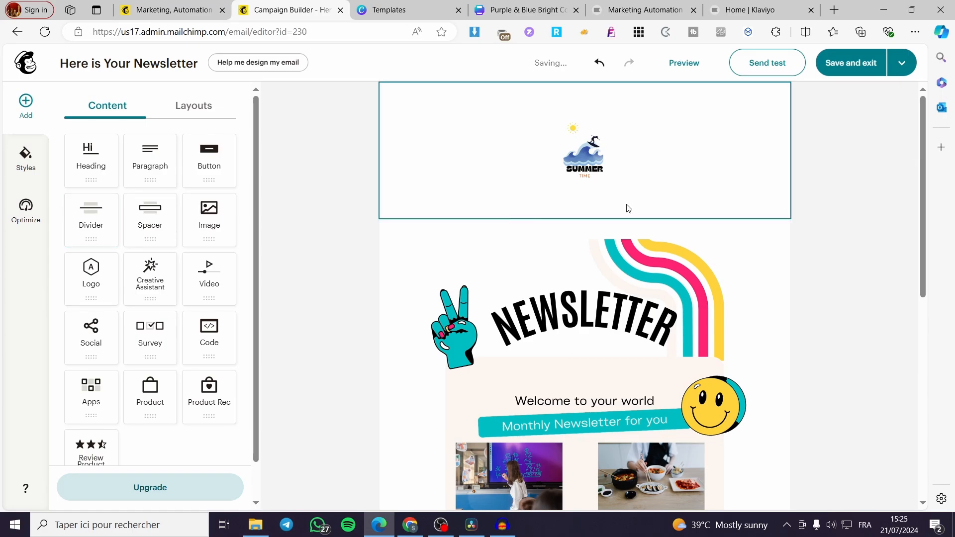
# Replace the spacer between the logo and the newsletter image with a divider block.
pyautogui.click(610, 226)
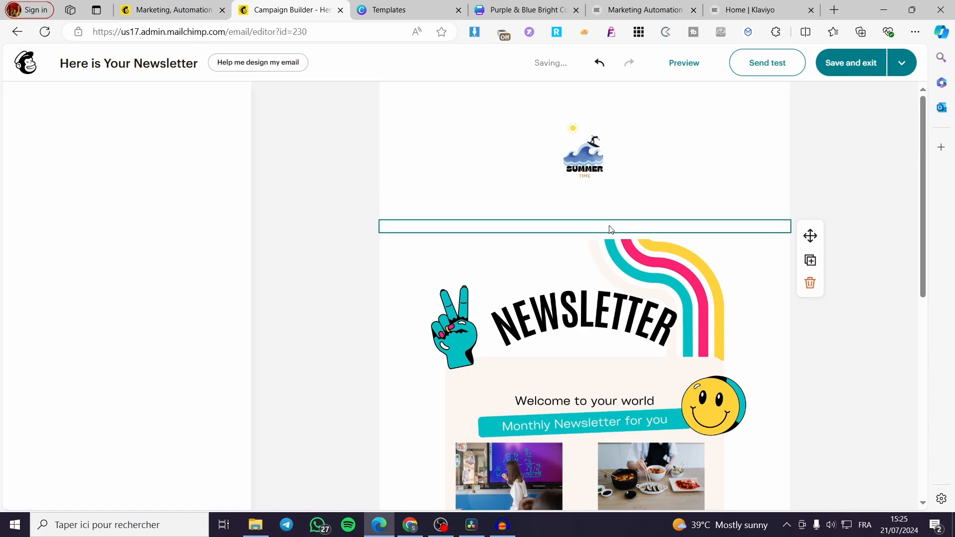
pyautogui.click(811, 281)
pyautogui.moveTo(91, 219); pyautogui.dragTo(587, 226)
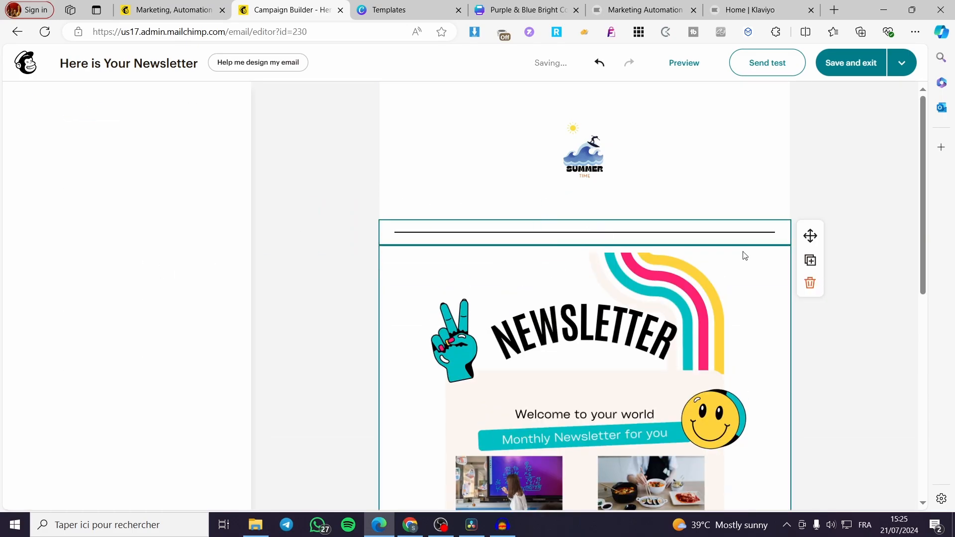
pyautogui.click(876, 271)
# Replace the spacer beneath the newsletter image with a divider block.
pyautogui.scroll(-10, 708, 330)
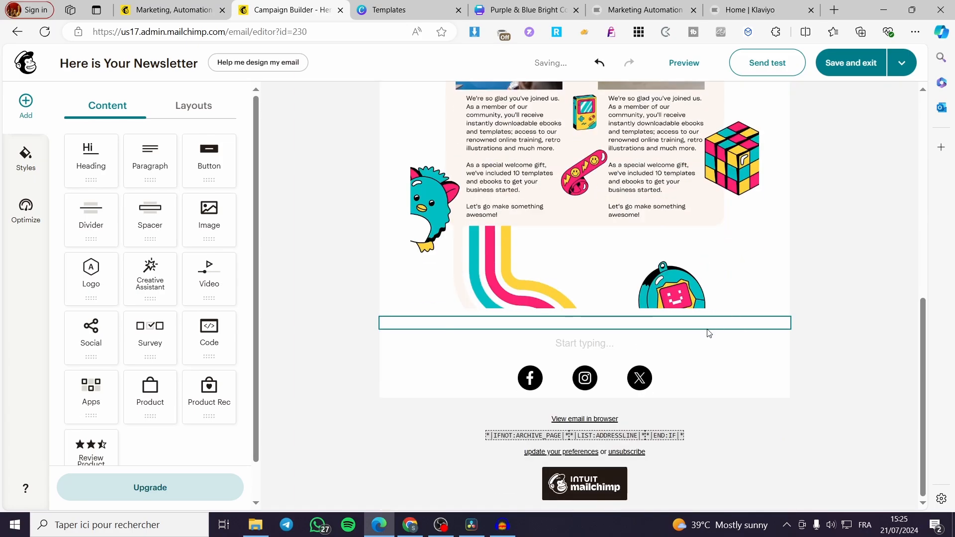
pyautogui.click(668, 327)
pyautogui.click(813, 380)
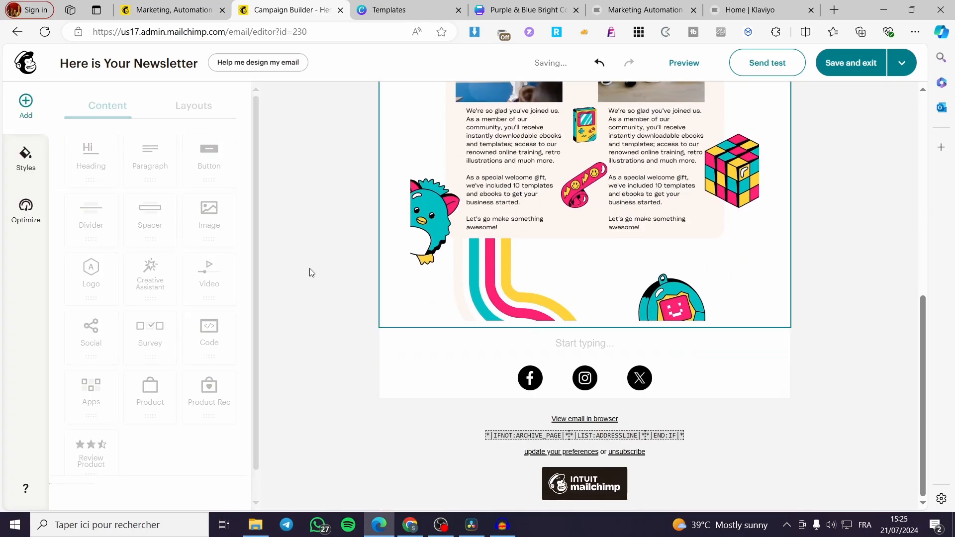
pyautogui.moveTo(91, 219); pyautogui.dragTo(573, 323)
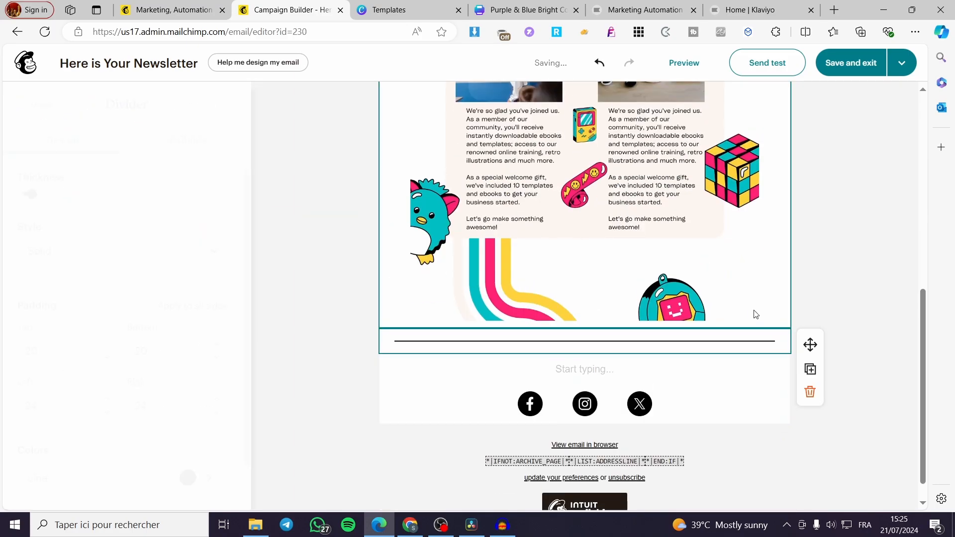
pyautogui.click(839, 269)
# Try the Original and Fill sizes on the newsletter image and return it to Scale.
pyautogui.scroll(8, 828, 337)
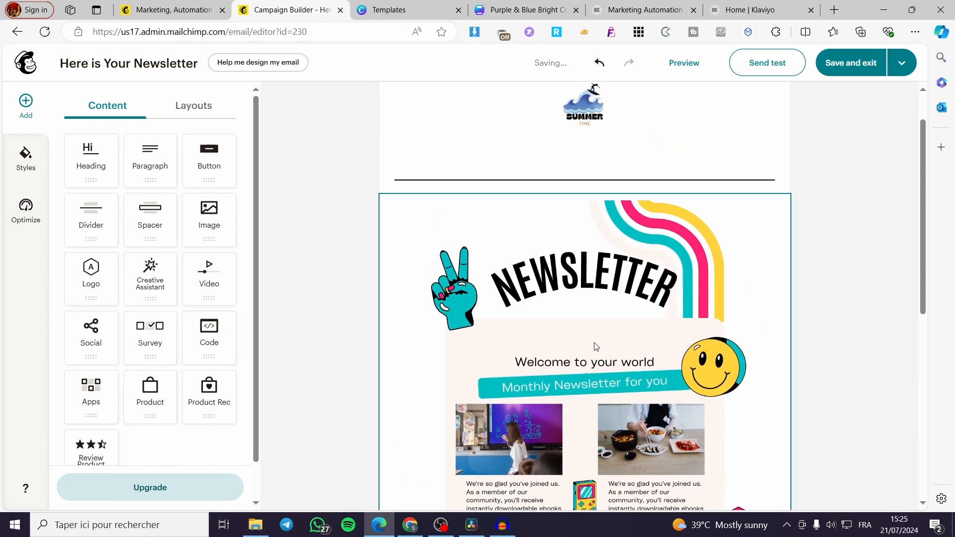
pyautogui.click(596, 346)
pyautogui.scroll(-5, 810, 346)
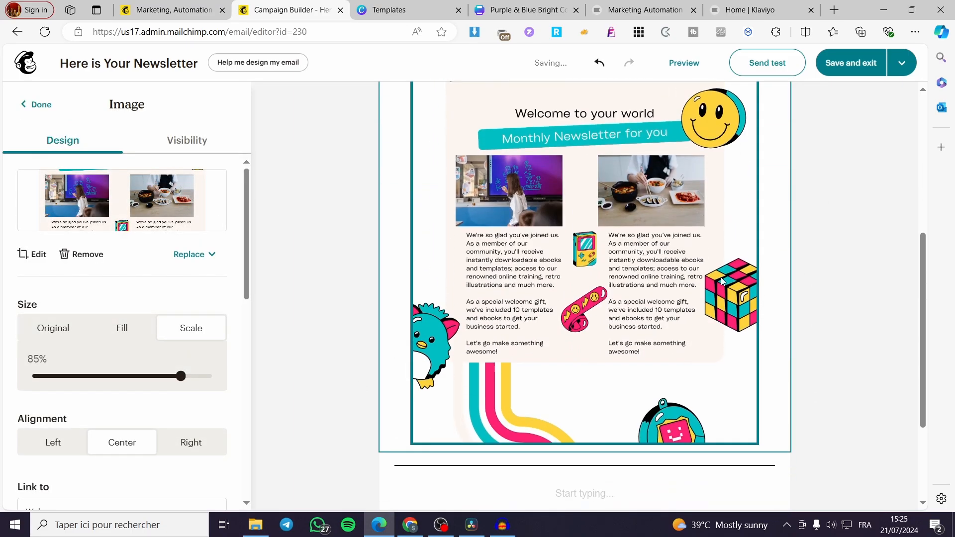
pyautogui.scroll(-3, 50, 328)
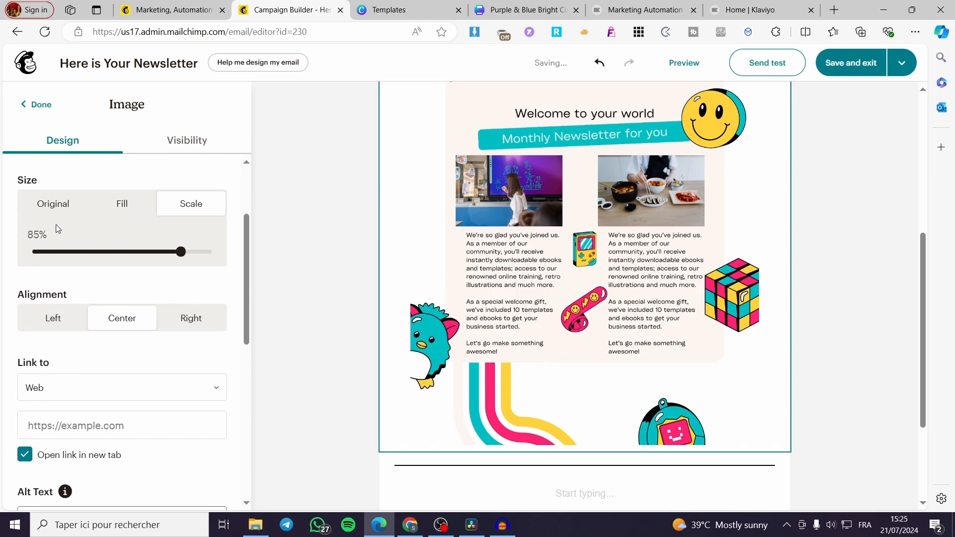
pyautogui.click(57, 214)
pyautogui.scroll(5, 364, 290)
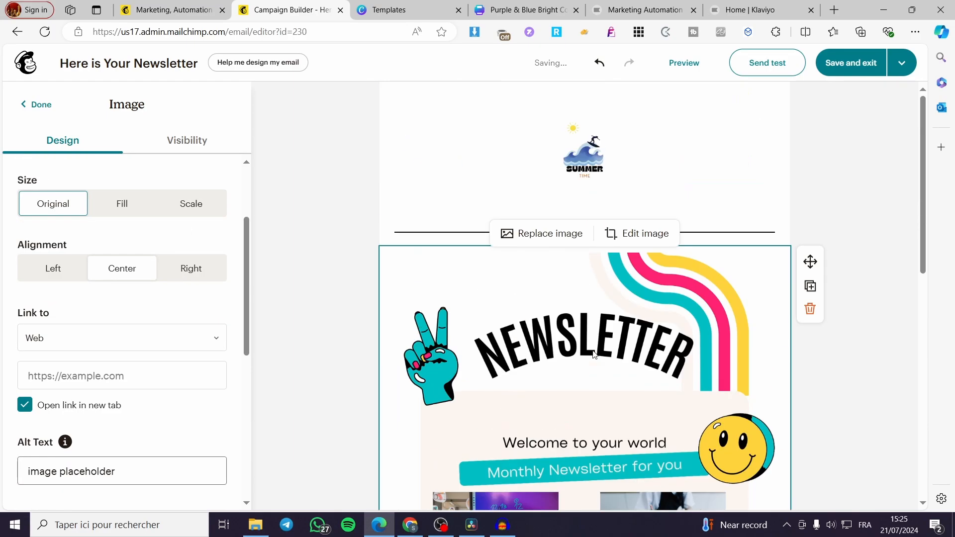
pyautogui.scroll(-2, 363, 290)
pyautogui.click(122, 203)
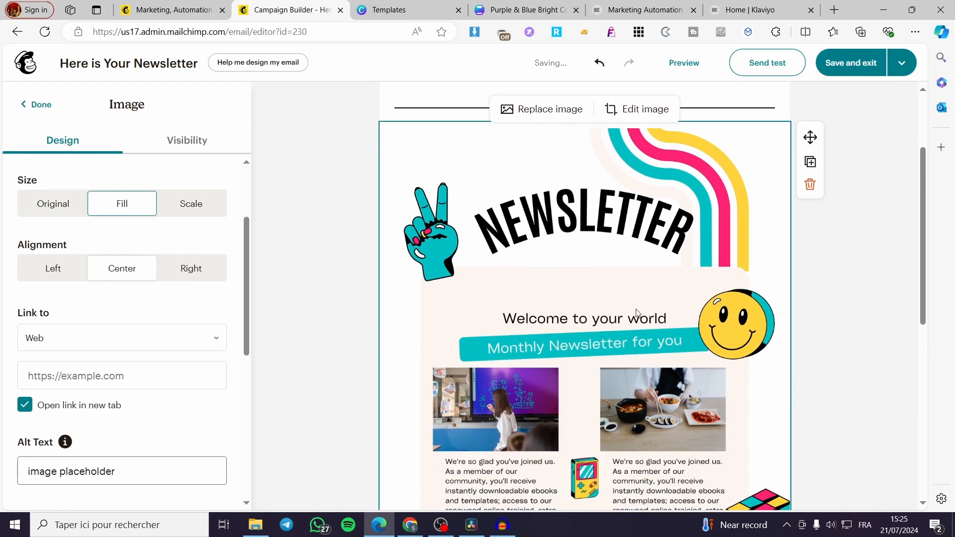
pyautogui.click(217, 204)
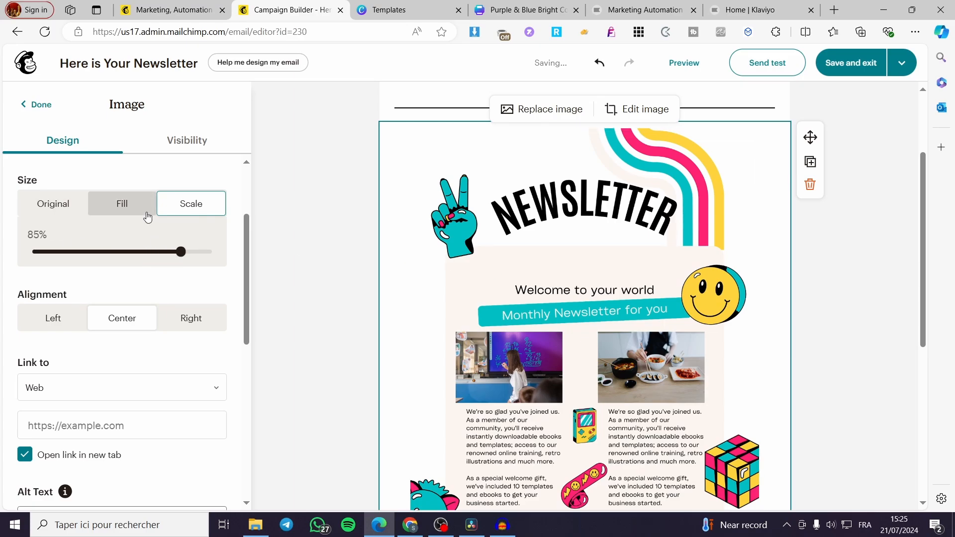
pyautogui.click(123, 209)
pyautogui.click(167, 211)
# Set the newsletter image's web link to the address of the Canva template page open in the other browser tab.
pyautogui.scroll(-1, 77, 296)
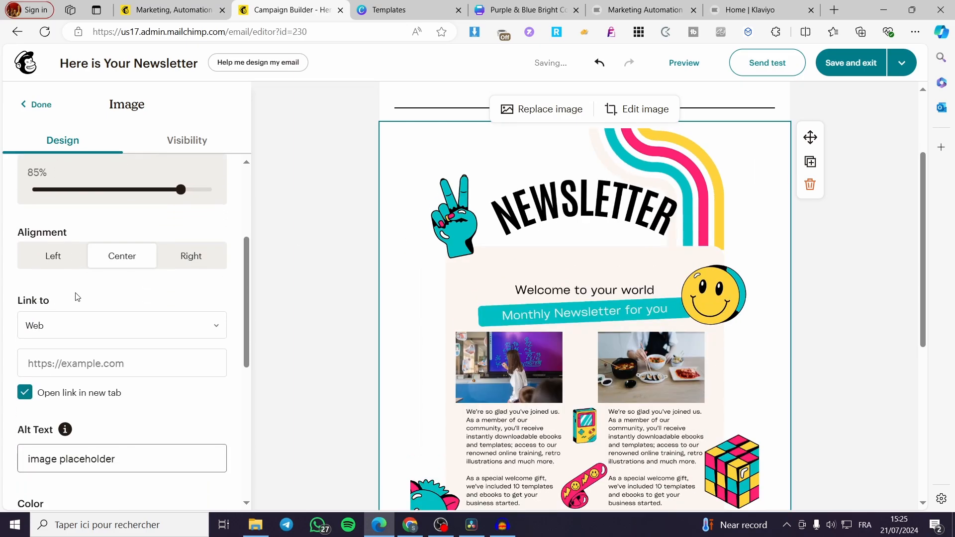
pyautogui.scroll(-1, 107, 278)
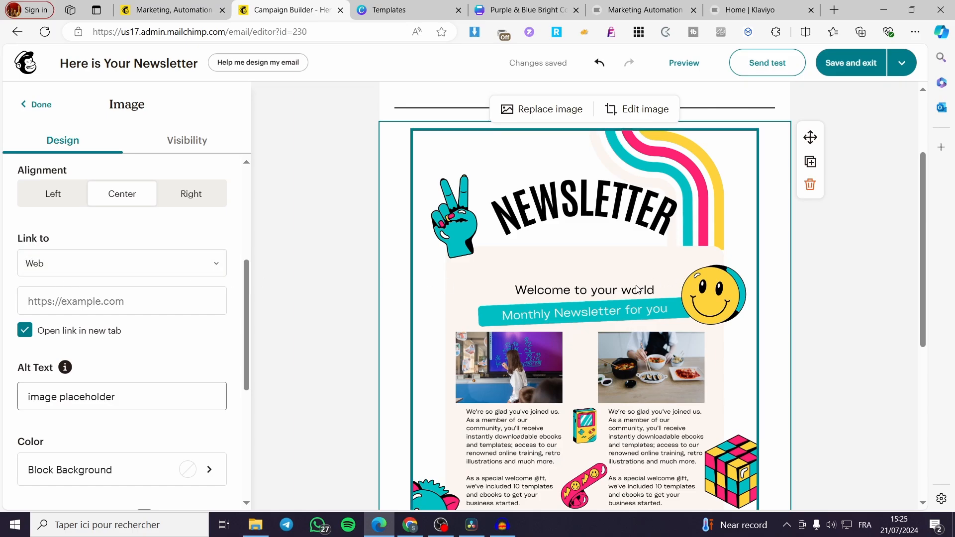
pyautogui.click(400, 10)
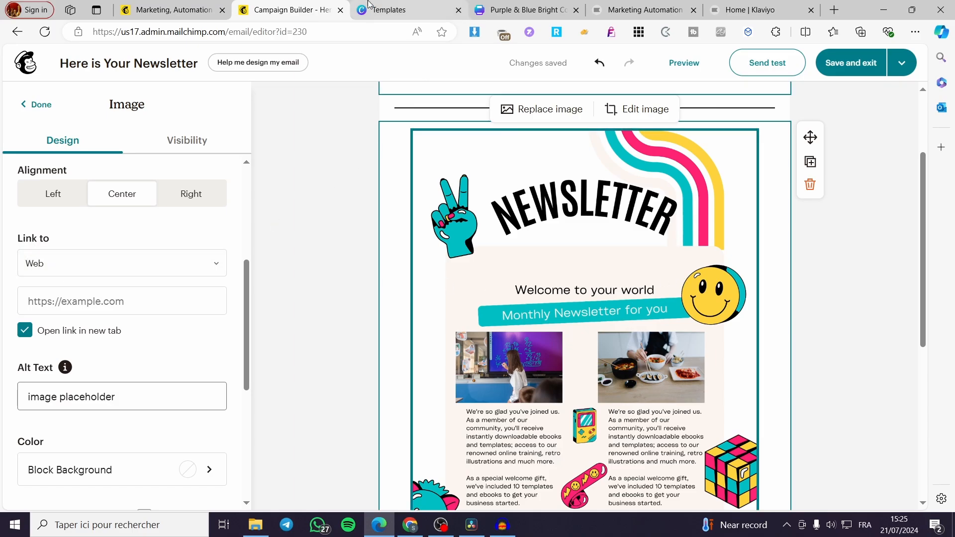
pyautogui.click(340, 29)
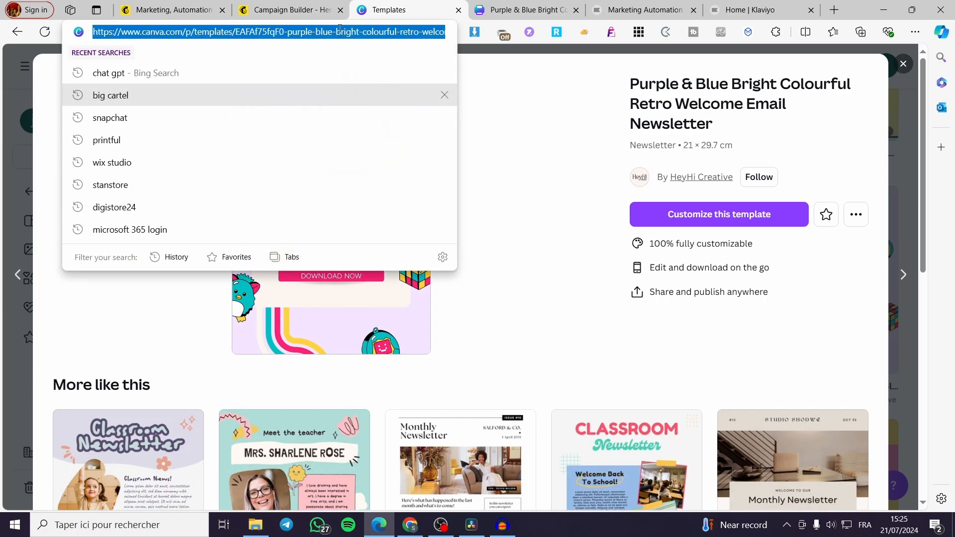
pyautogui.click(291, 10)
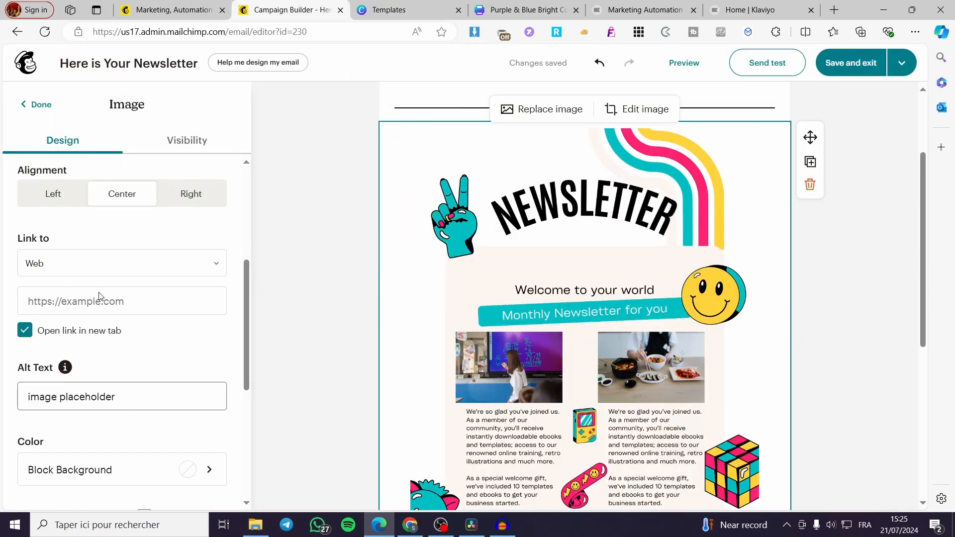
pyautogui.click(104, 306)
pyautogui.hotkey('ctrl', 'v')
pyautogui.click(312, 319)
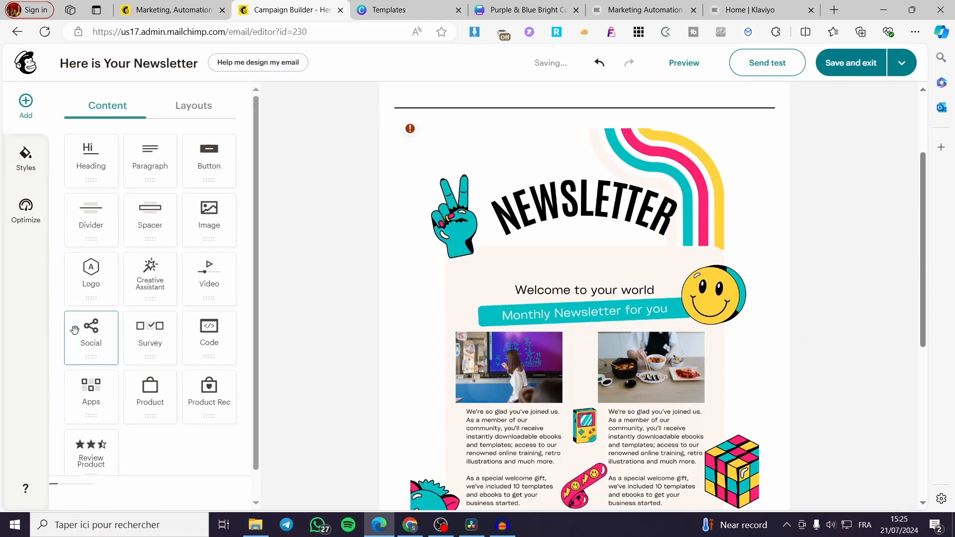
# Reopen the newsletter image's settings and check its web link and alt text.
pyautogui.click(438, 348)
pyautogui.scroll(-1, 135, 370)
pyautogui.scroll(-5, 81, 367)
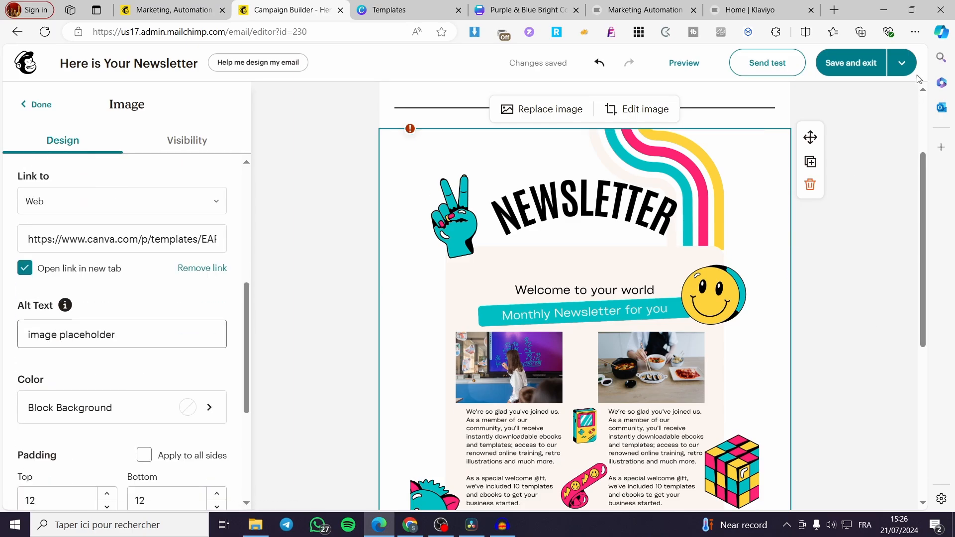
# Save the email design, exit the builder and look over the campaign's setup checklist.
pyautogui.click(853, 68)
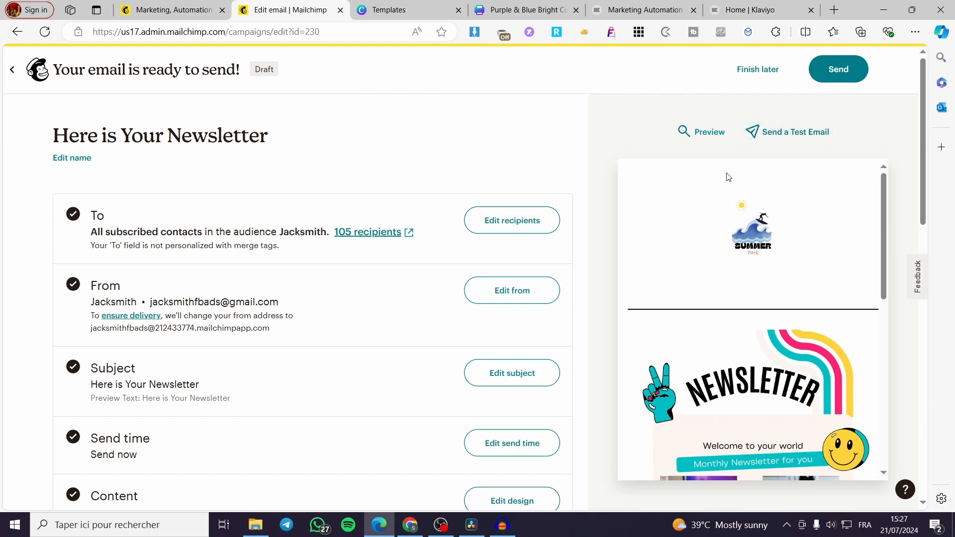
pyautogui.scroll(-4, 908, 161)
pyautogui.scroll(2, 908, 161)
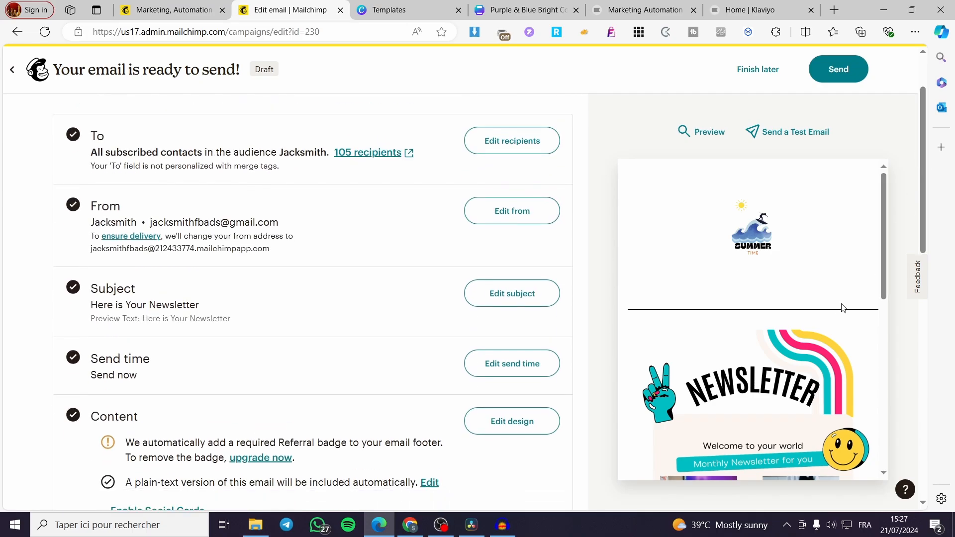
# Examine the email preview on the campaign page from the logo and newsletter image down to the social icons and footer.
pyautogui.scroll(-6, 837, 314)
pyautogui.scroll(6, 837, 314)
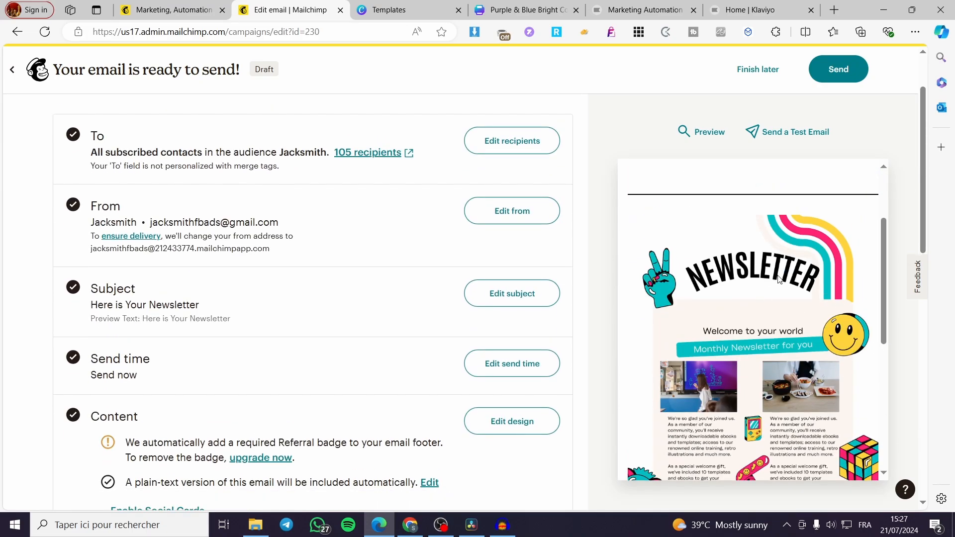
pyautogui.scroll(-3, 796, 309)
pyautogui.scroll(5, 796, 298)
pyautogui.scroll(-7, 820, 236)
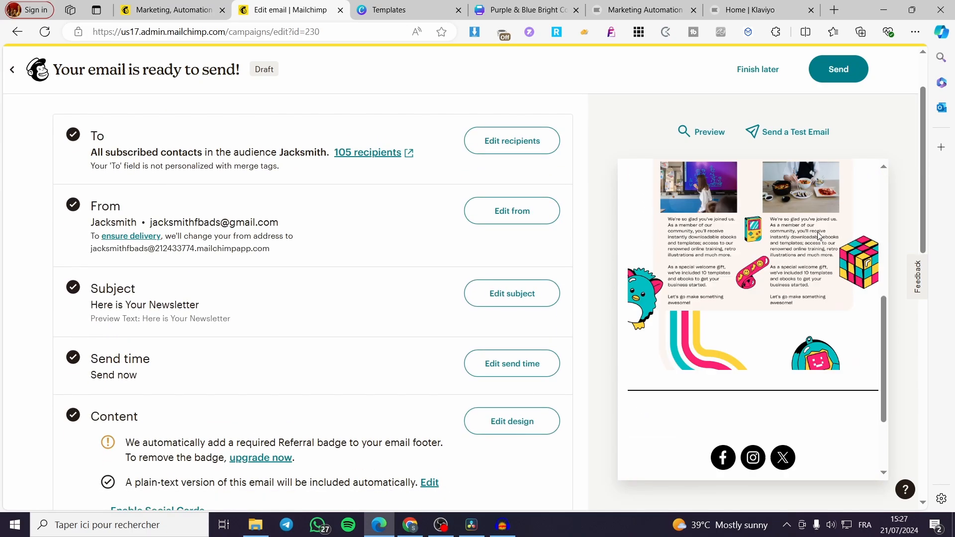
pyautogui.scroll(-2, 801, 294)
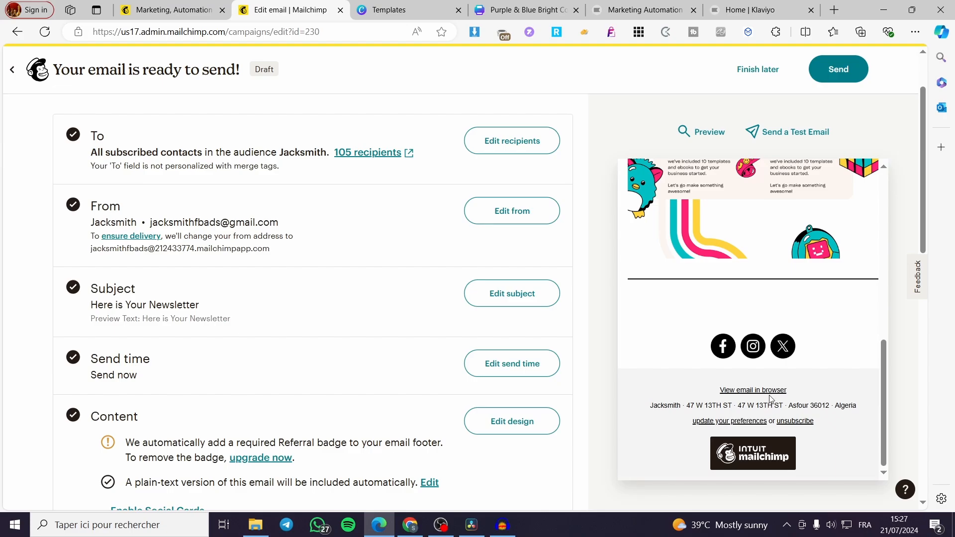
pyautogui.scroll(2, 718, 383)
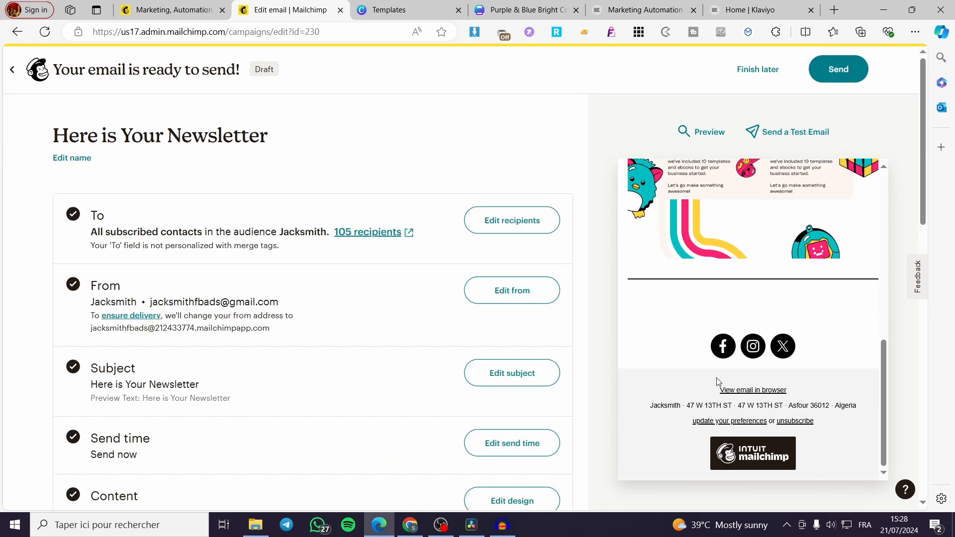
pyautogui.scroll(10, 796, 418)
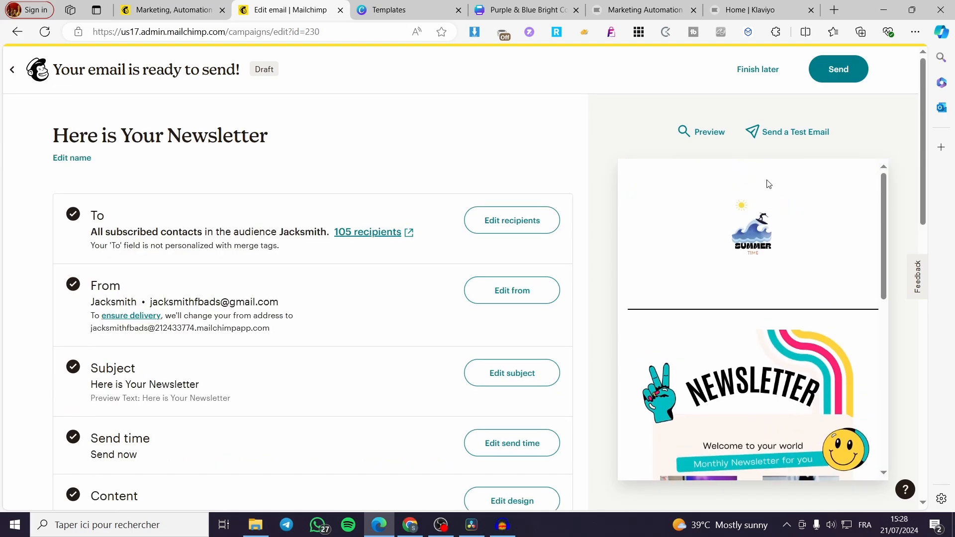
# Open the full email preview and examine the desktop layout from the logo to the footer.
pyautogui.click(717, 141)
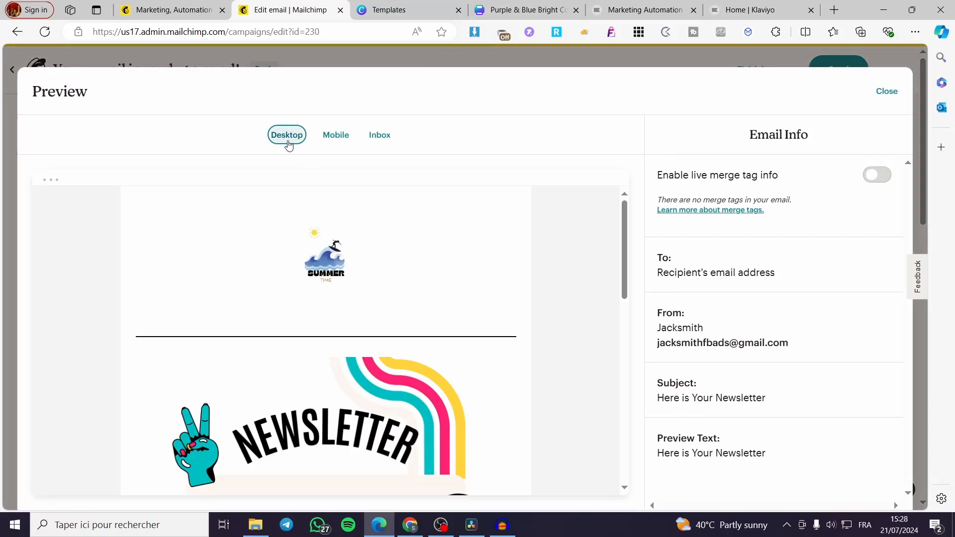
pyautogui.scroll(-10, 358, 202)
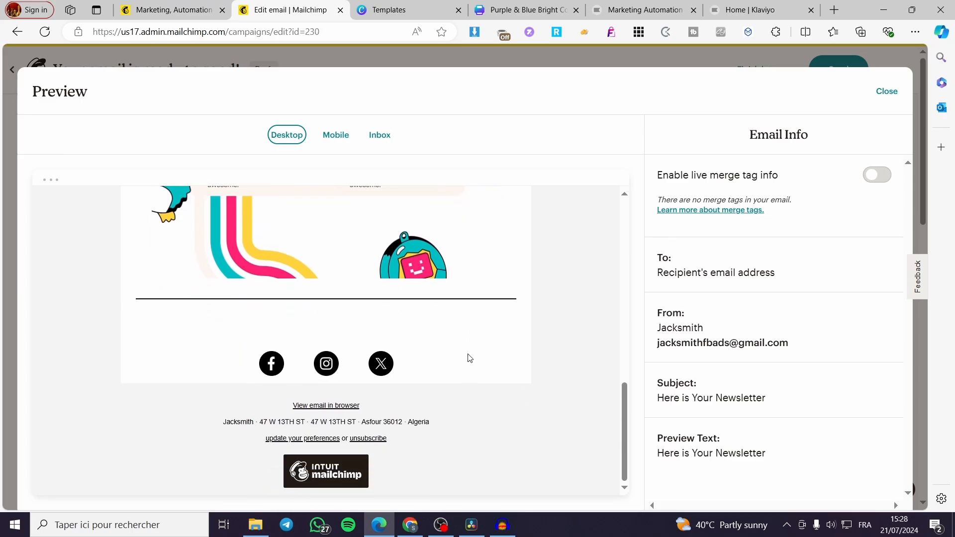
pyautogui.scroll(10, 470, 359)
# Examine how the newsletter email looks in the mobile preview.
pyautogui.click(331, 133)
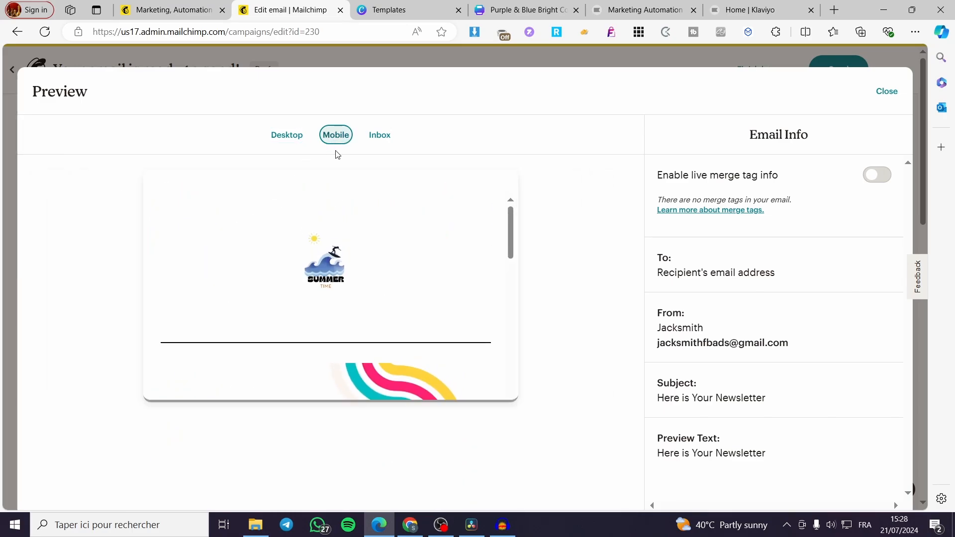
pyautogui.scroll(-10, 412, 243)
pyautogui.scroll(10, 360, 263)
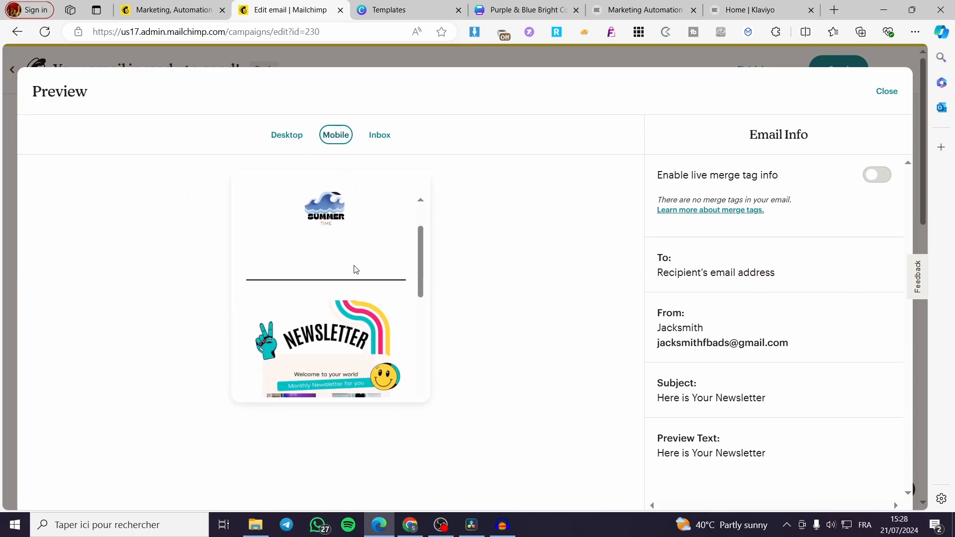
pyautogui.scroll(-3, 354, 269)
pyautogui.scroll(5, 349, 259)
# Look through the Inbox preview and close the email preview.
pyautogui.click(380, 135)
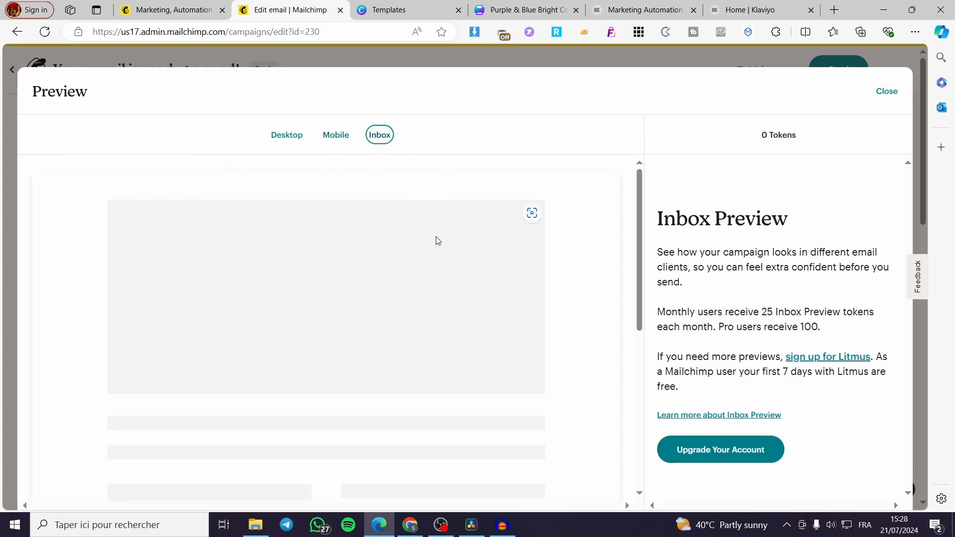
pyautogui.scroll(-5, 557, 212)
pyautogui.scroll(-2, 495, 321)
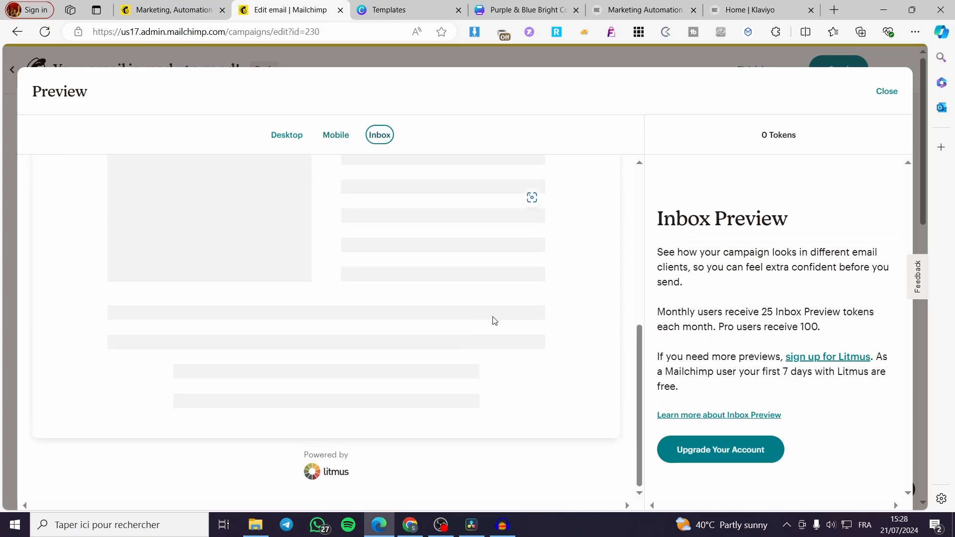
pyautogui.scroll(7, 449, 352)
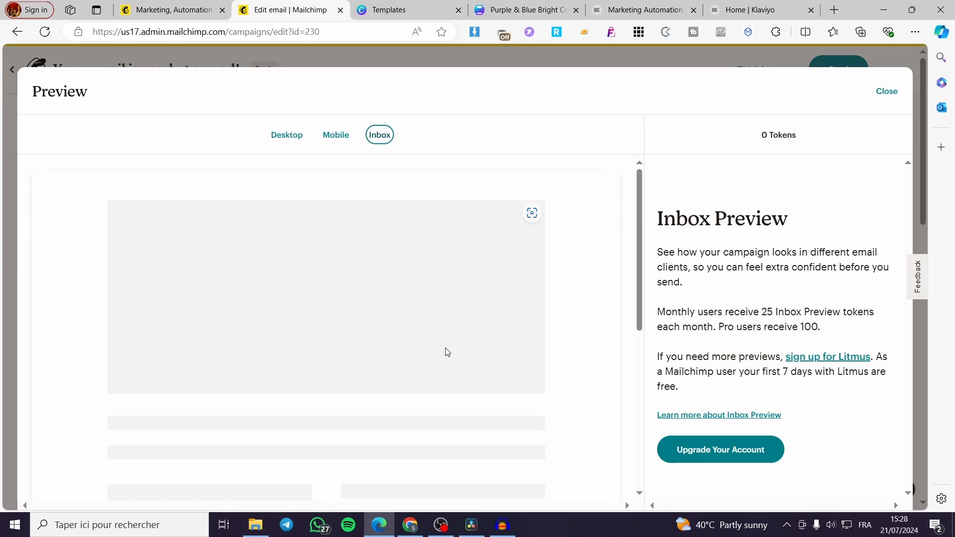
pyautogui.click(887, 91)
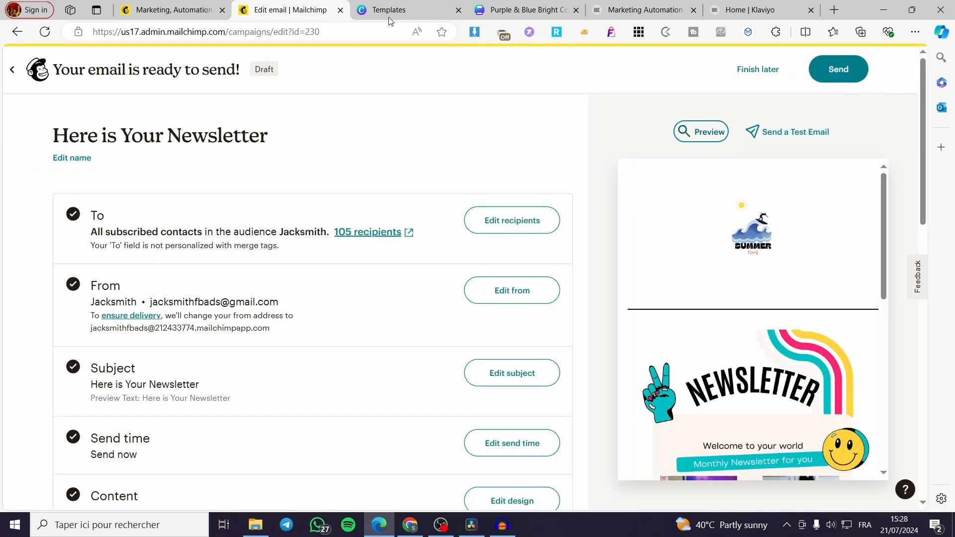
# Compare the original Canva template and the customized Canva design with the finished newsletter email in the Mailchimp tab.
pyautogui.click(392, 6)
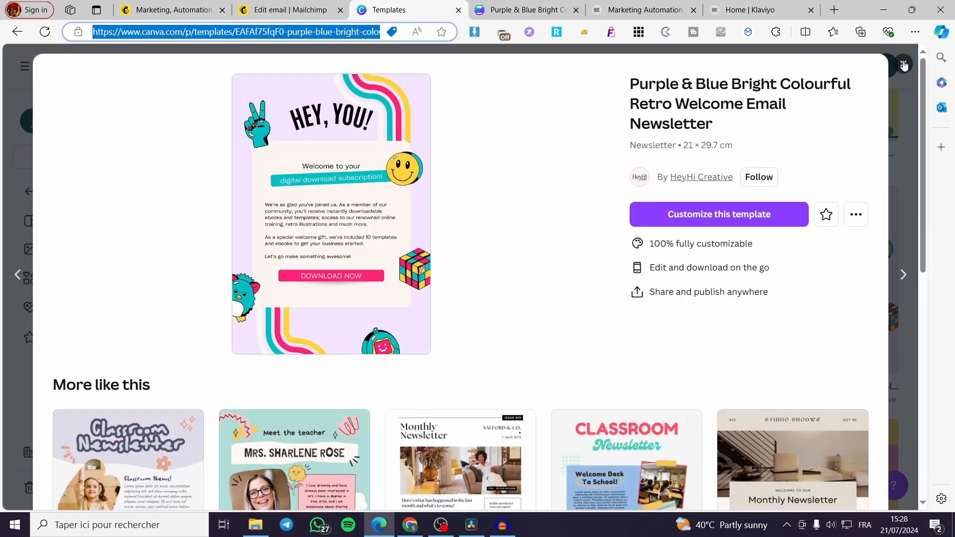
pyautogui.click(520, 6)
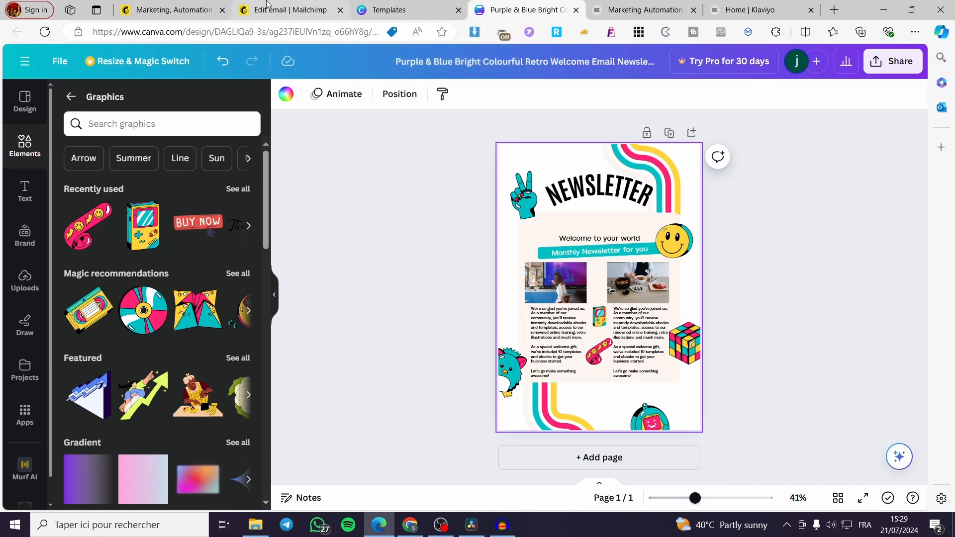
pyautogui.click(267, 6)
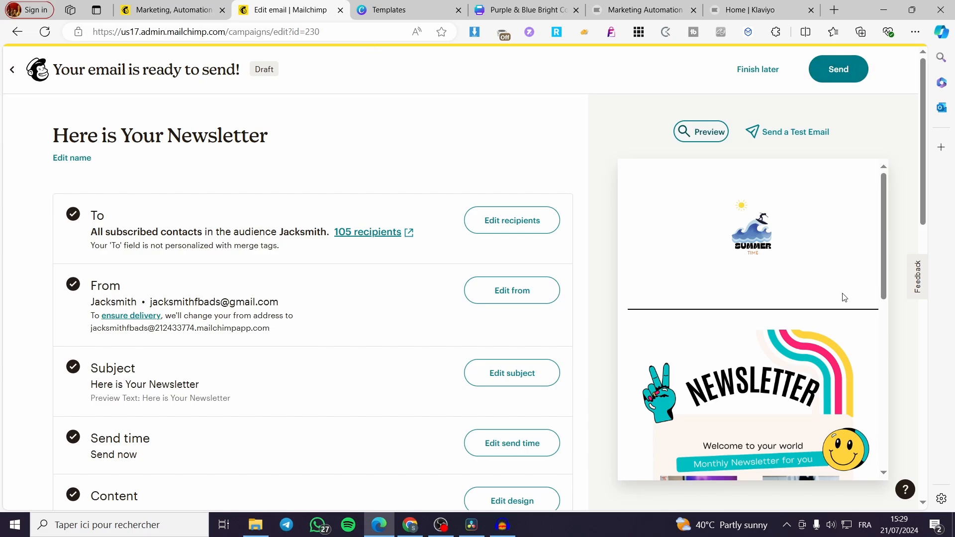
pyautogui.click(412, 7)
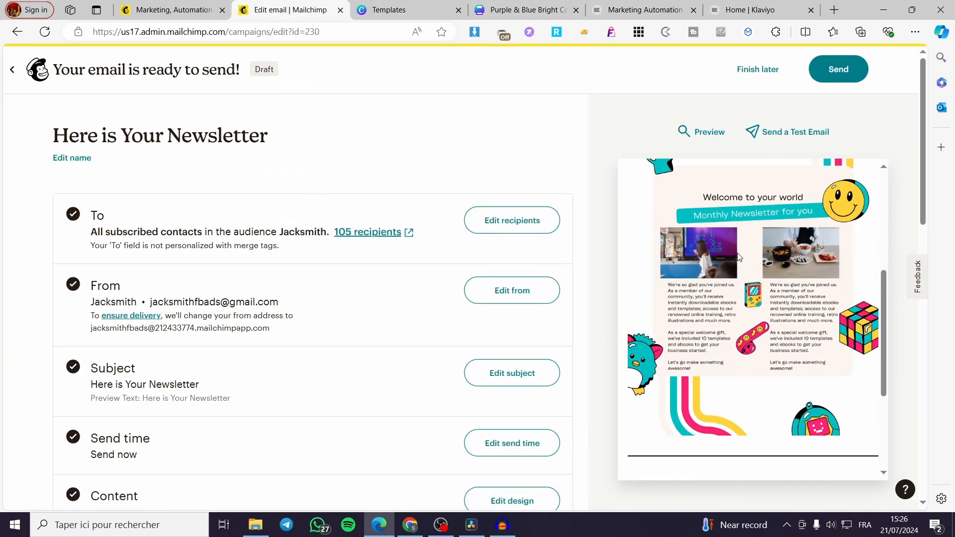
pyautogui.scroll(-10, 772, 252)
pyautogui.scroll(15, 774, 247)
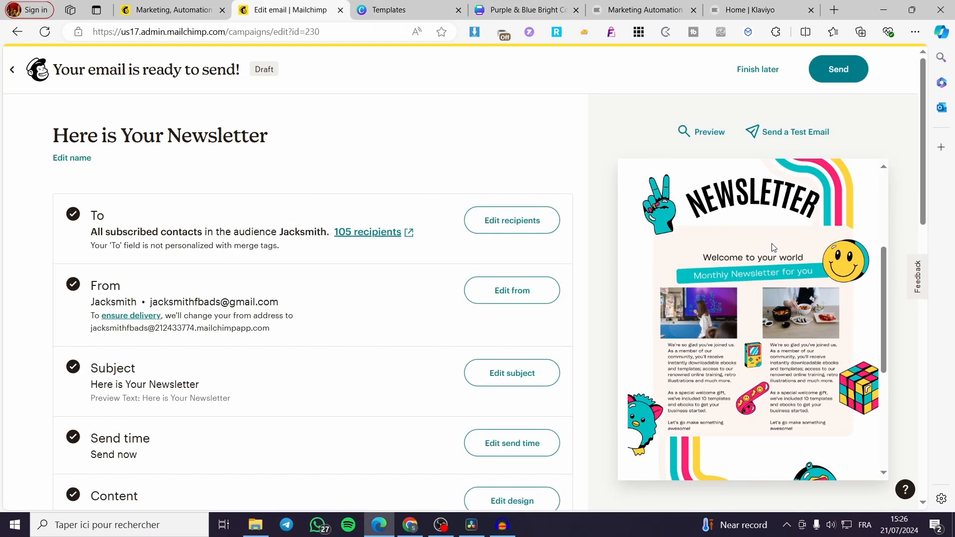